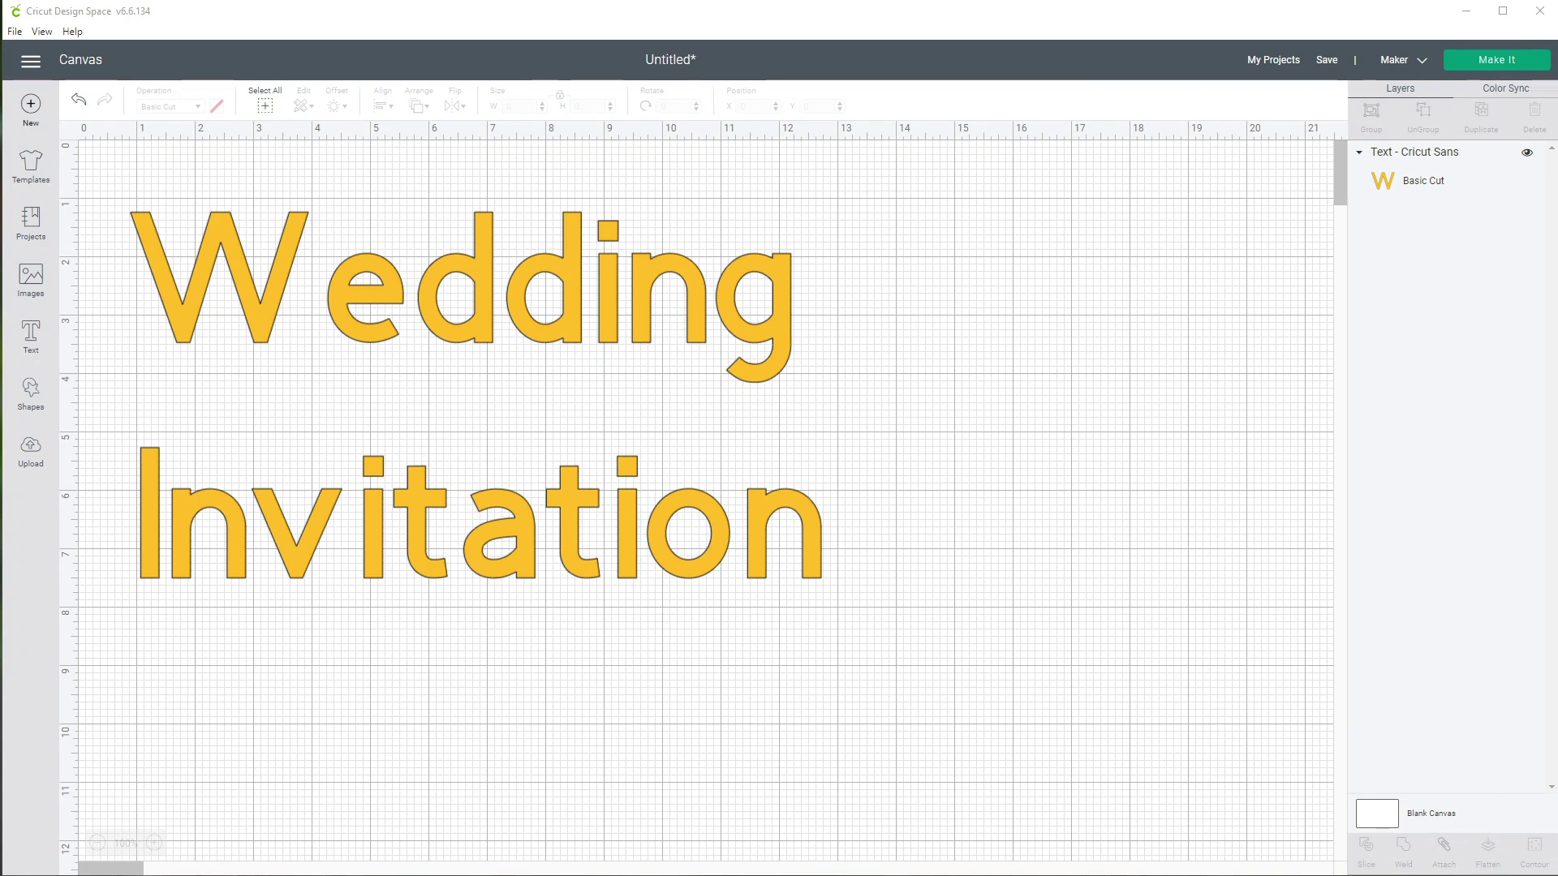
Start a new project, discarding the unsaved canvas, and insert the uploaded Floral Cut Out Wedding Invite image
{"action": "left_click", "coordinate": [31, 109]}
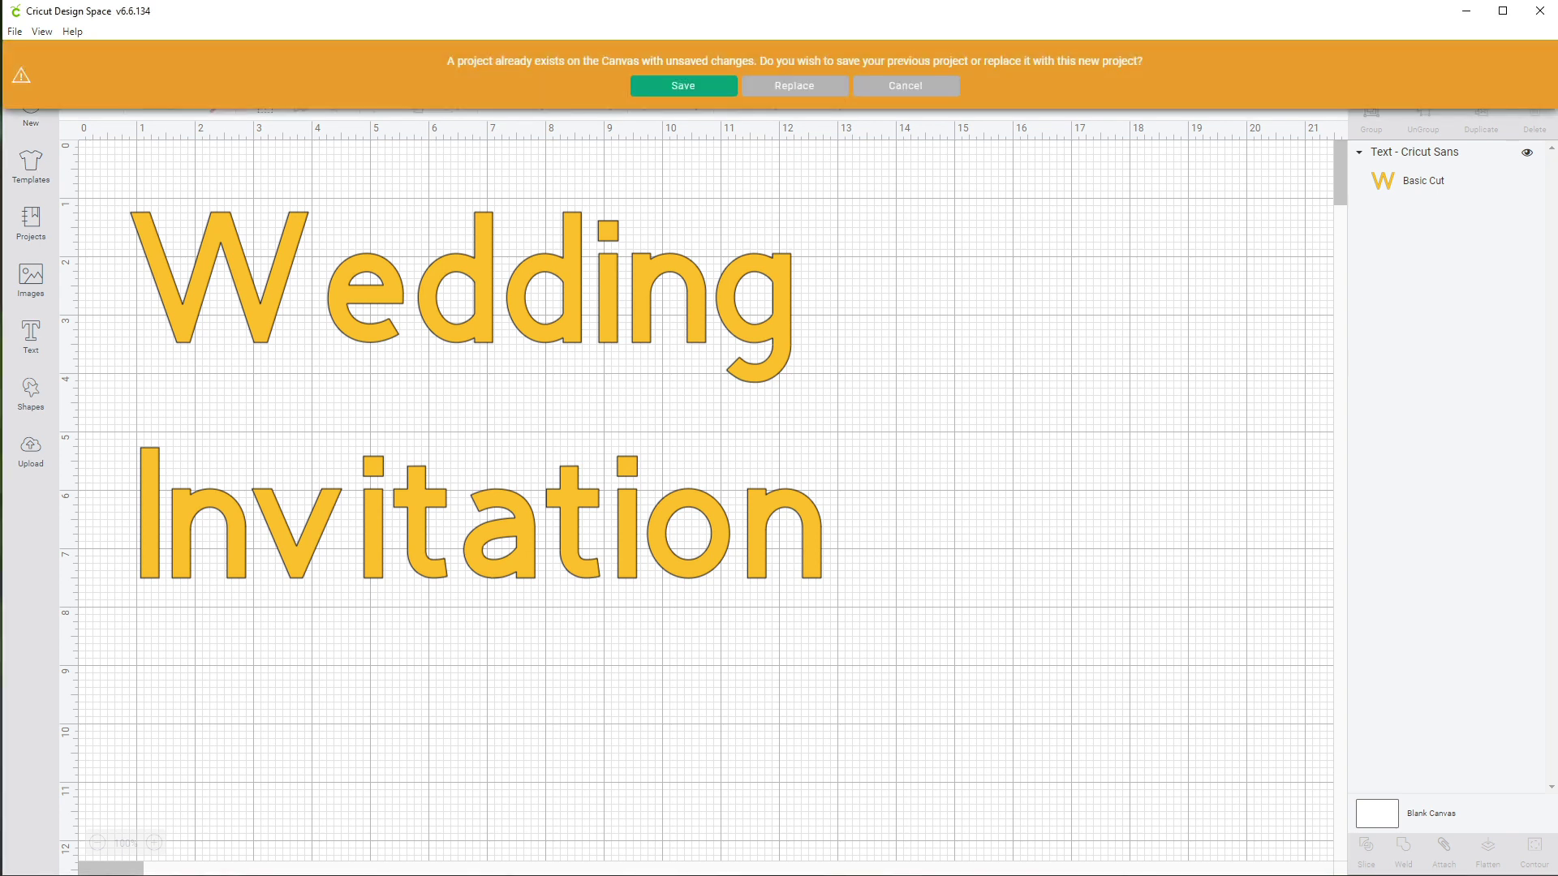
{"action": "left_click", "coordinate": [794, 86]}
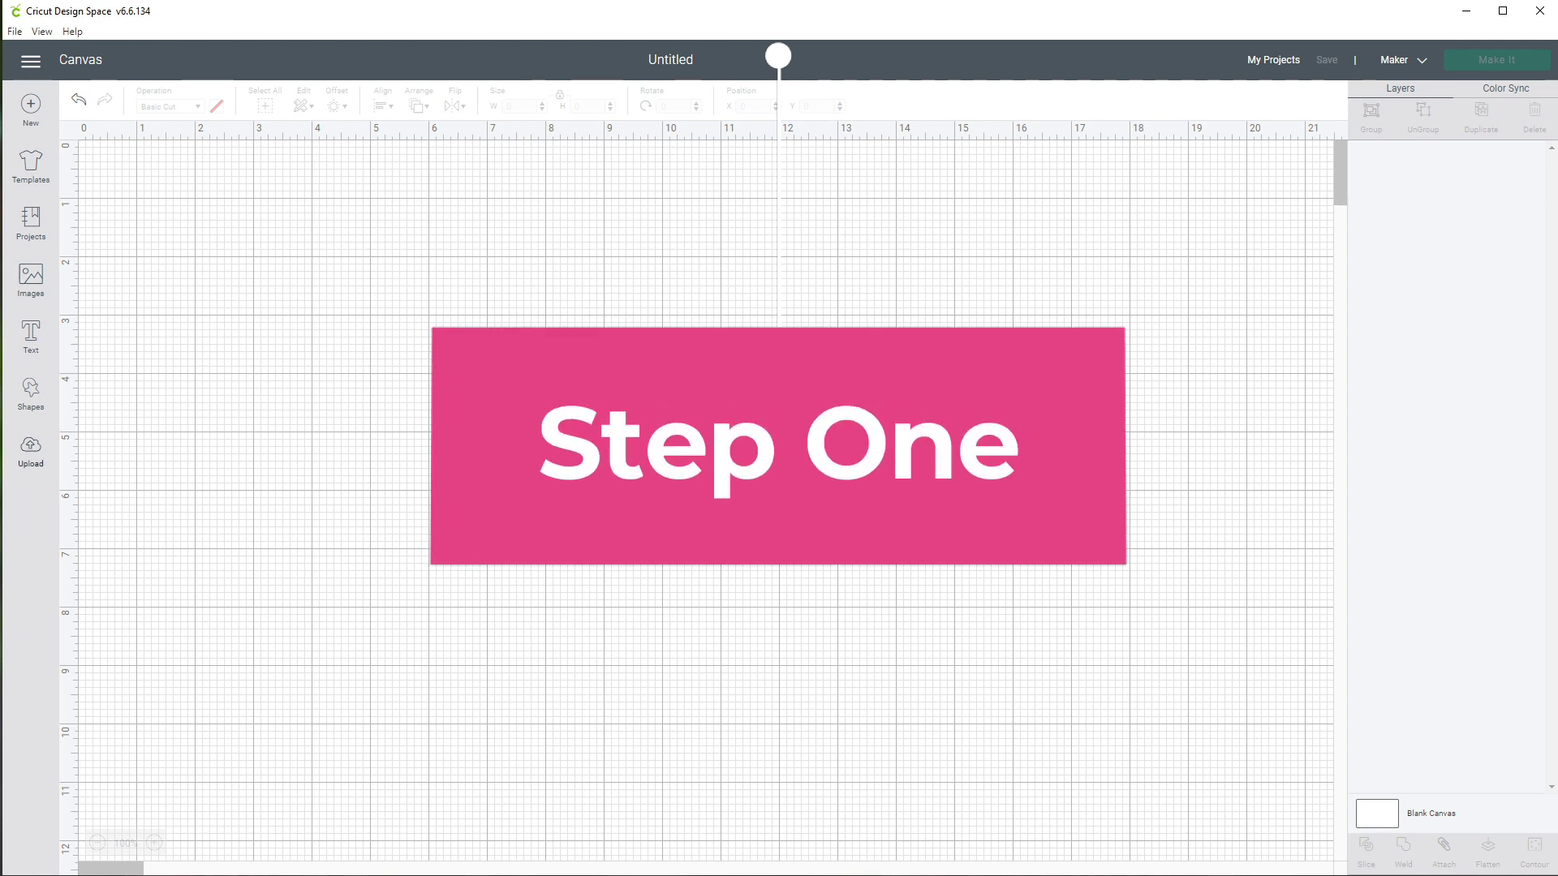
{"action": "left_click", "coordinate": [31, 451]}
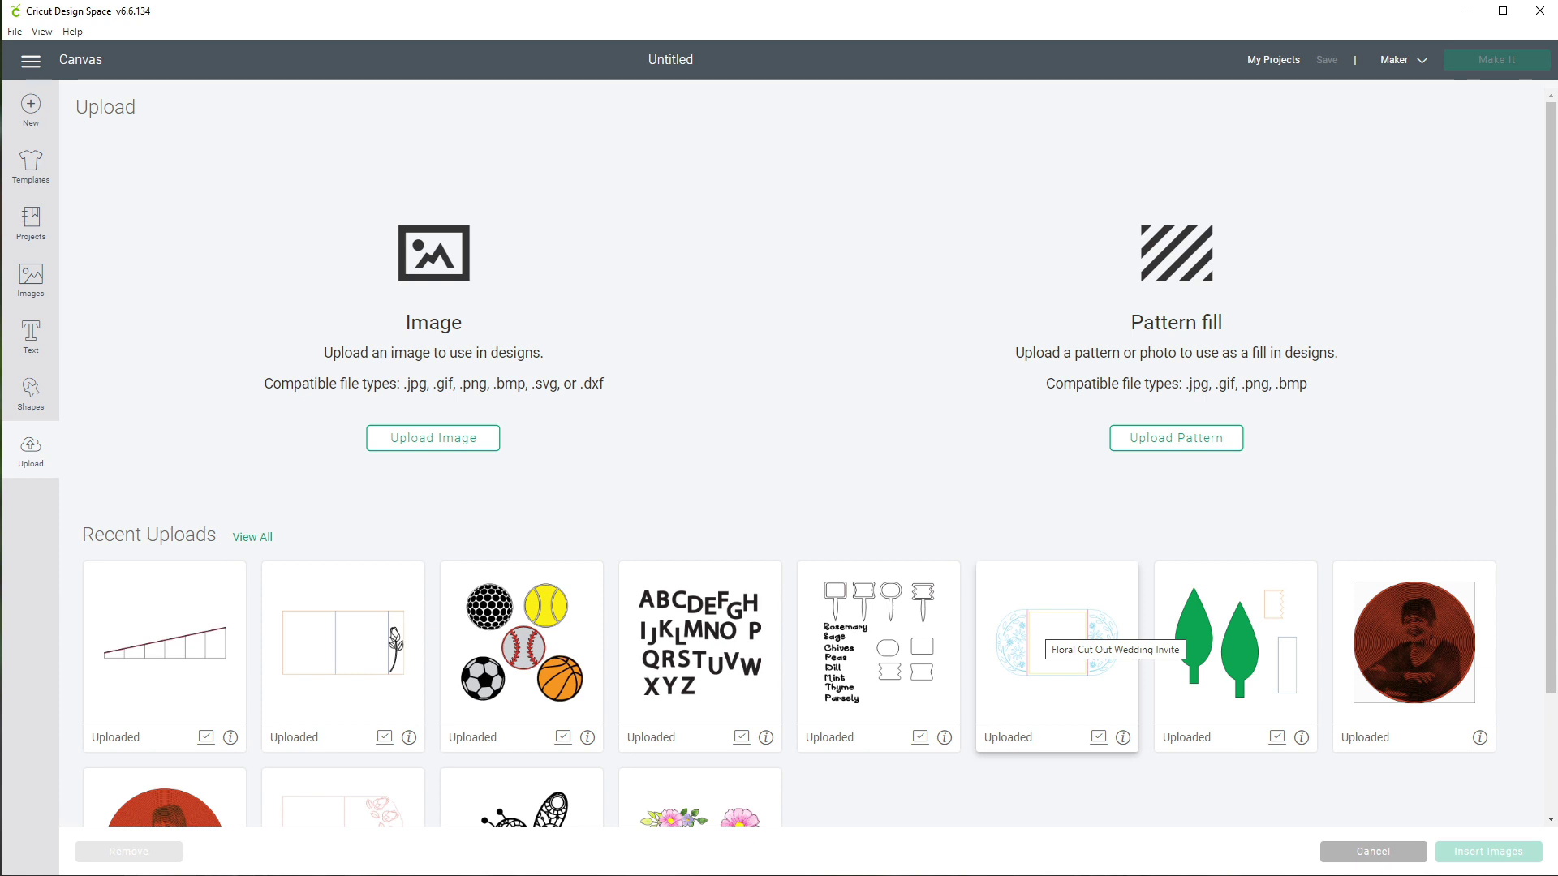
{"action": "left_click", "coordinate": [1055, 637]}
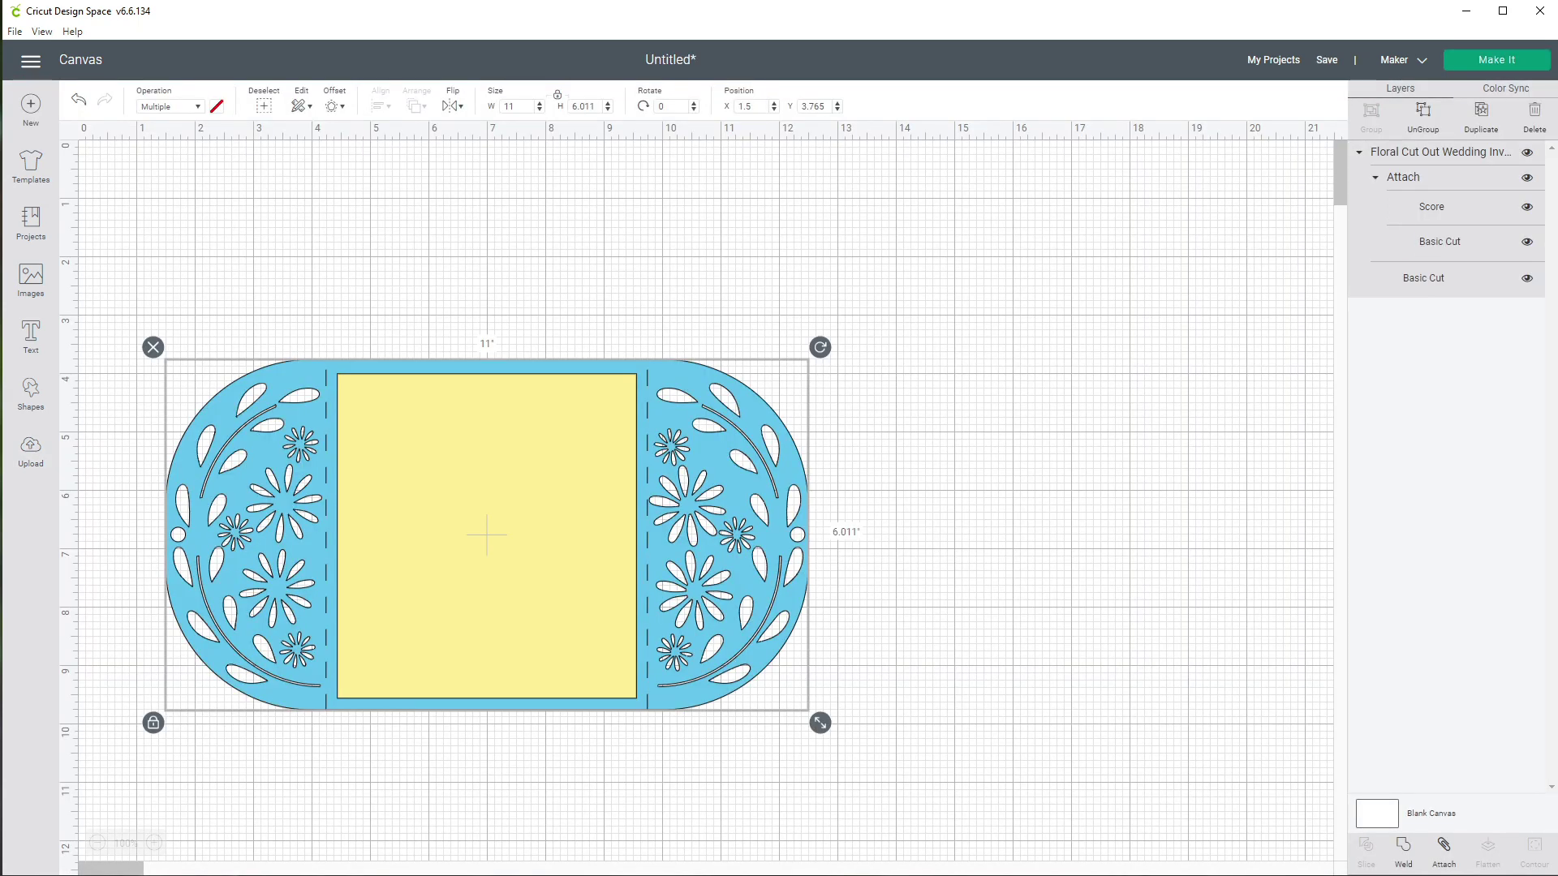
Move the whole invitation design up the canvas to about X 1.125, Y 0.974
{"action": "left_click_drag", "start_coordinate": [487, 535], "coordinate": [463, 388]}
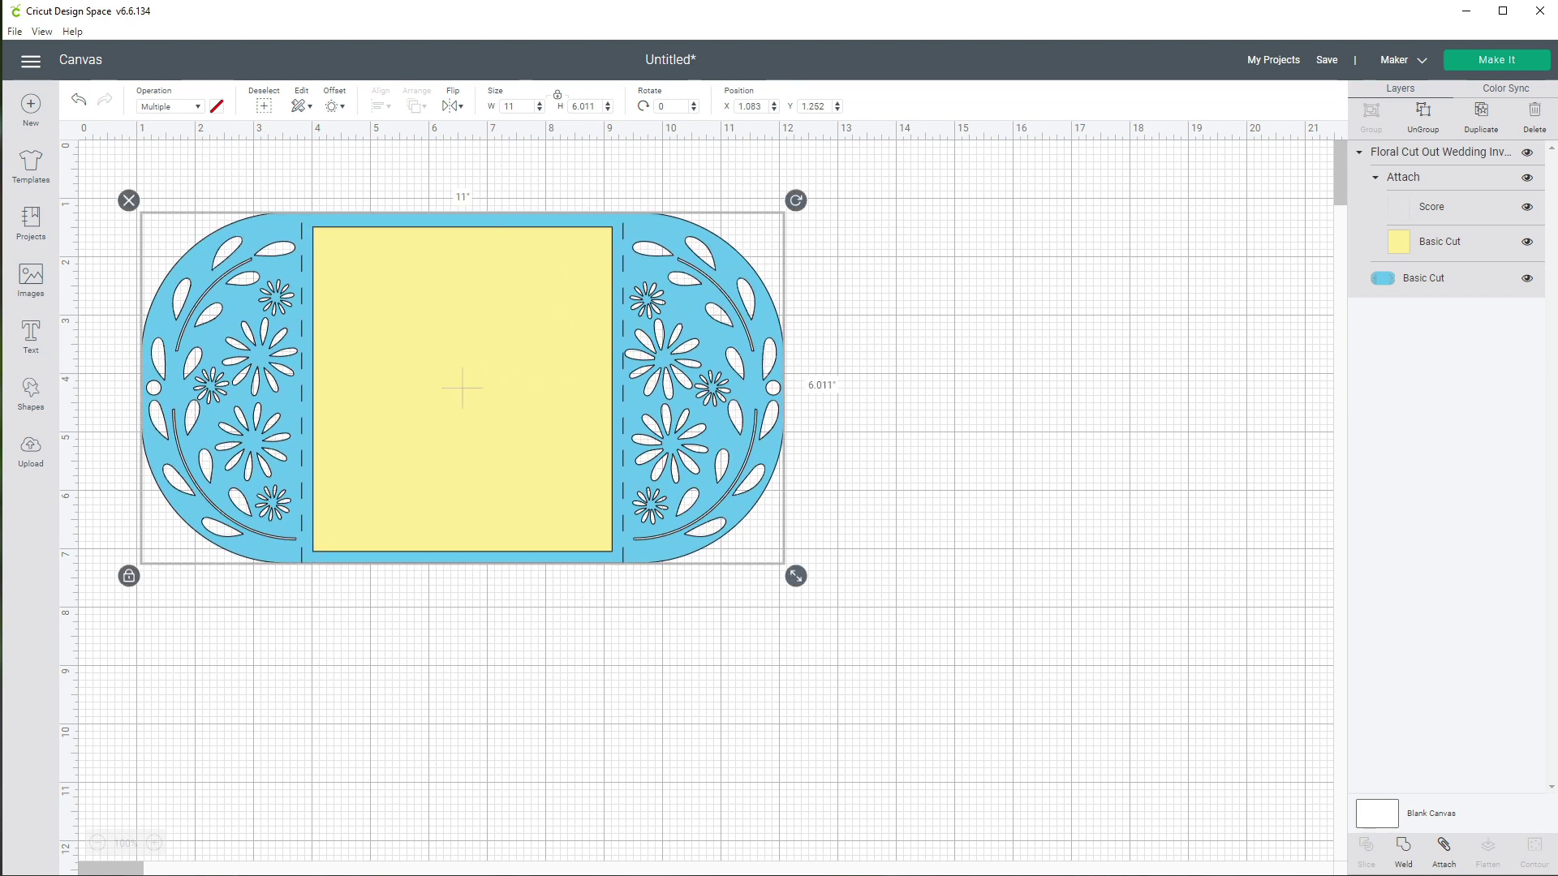
{"action": "key", "text": "Escape"}
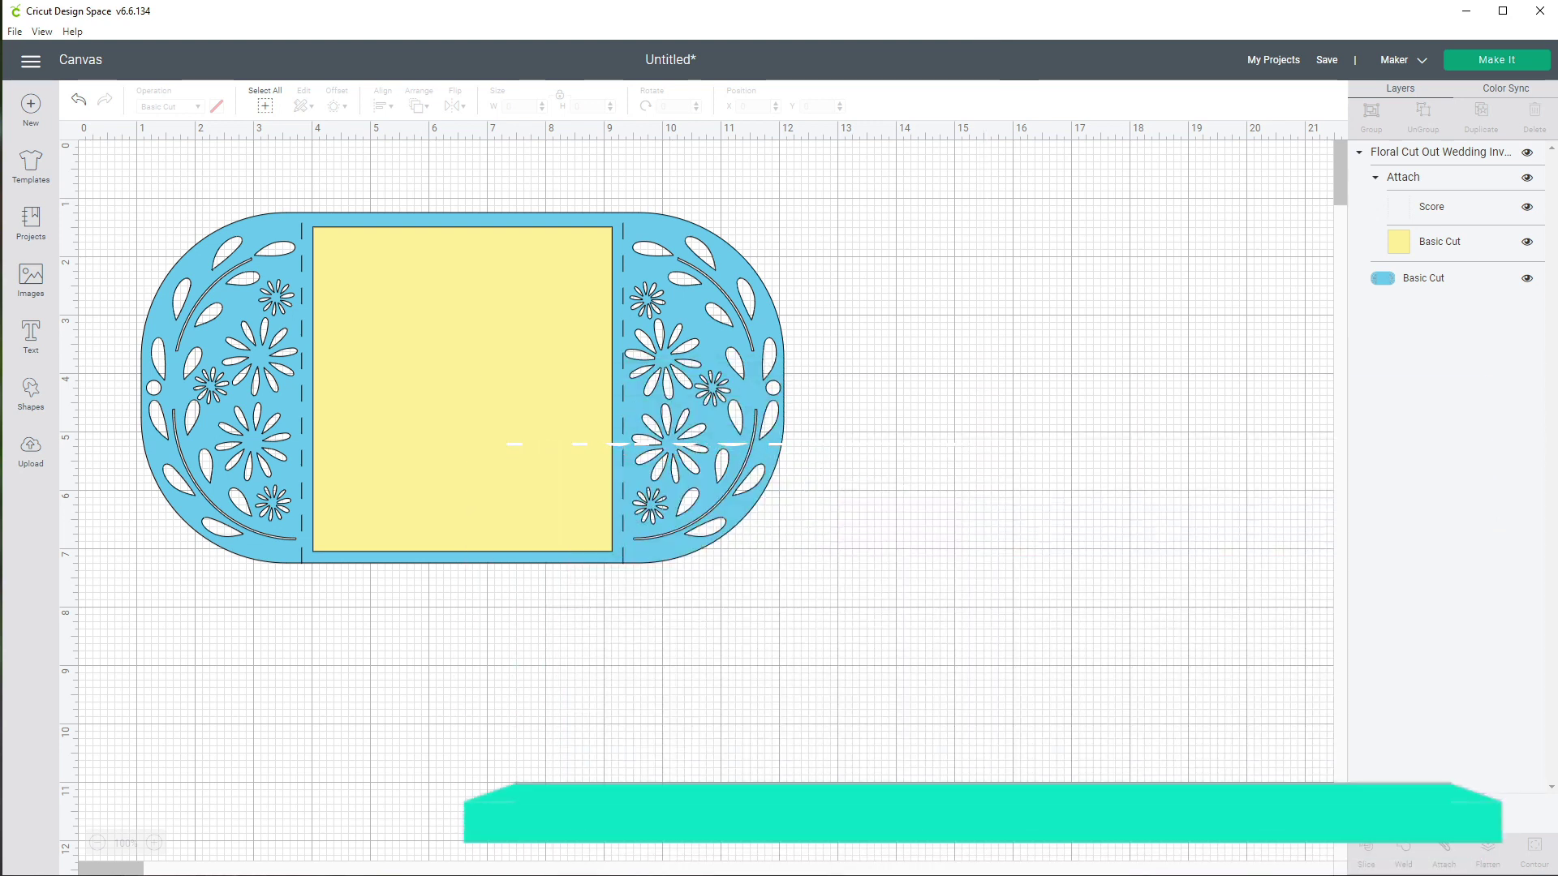
{"action": "mouse_move", "coordinate": [462, 388]}
{"action": "left_mouse_down"}
{"action": "mouse_move", "coordinate": [593, 387]}
{"action": "mouse_move", "coordinate": [465, 371]}
{"action": "left_mouse_up"}
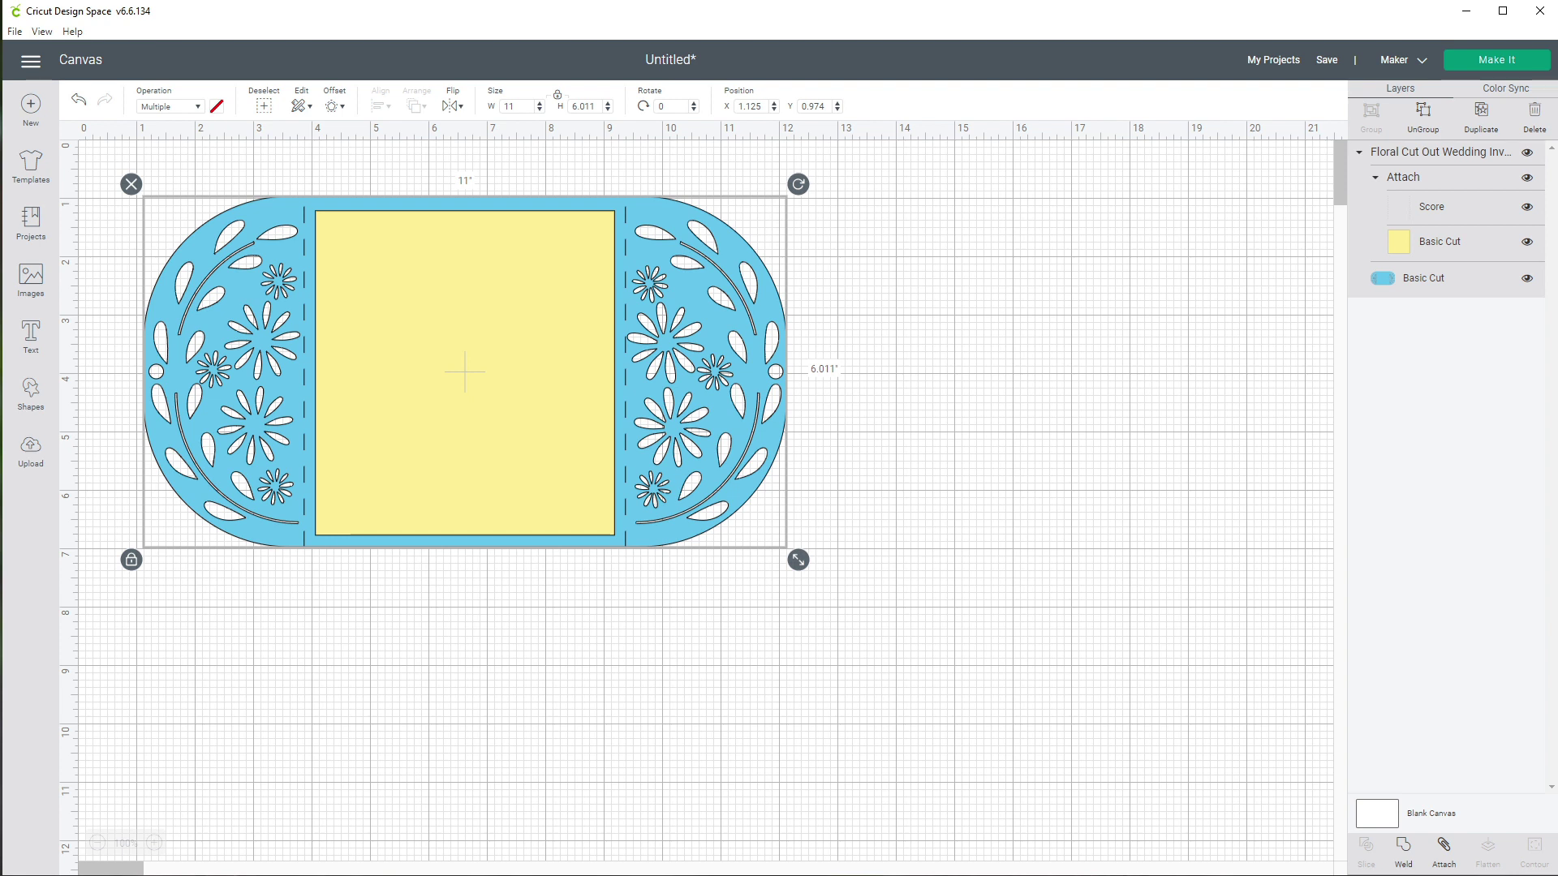
Change the operation of the invitation's yellow centre rectangle to Pen
{"action": "left_click", "coordinate": [464, 372]}
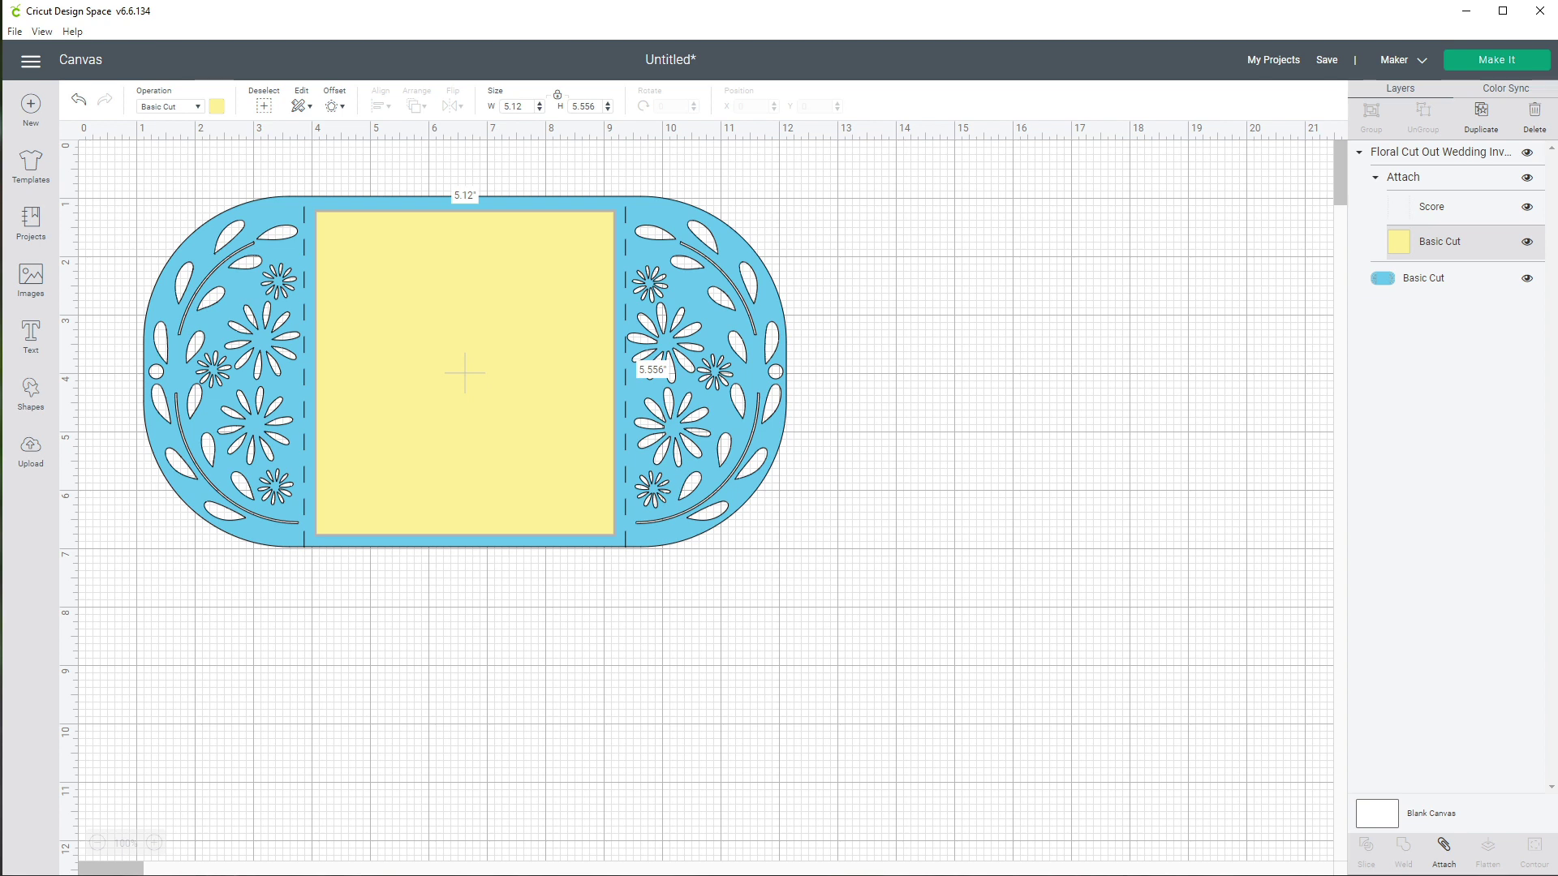
{"action": "left_click", "coordinate": [171, 107]}
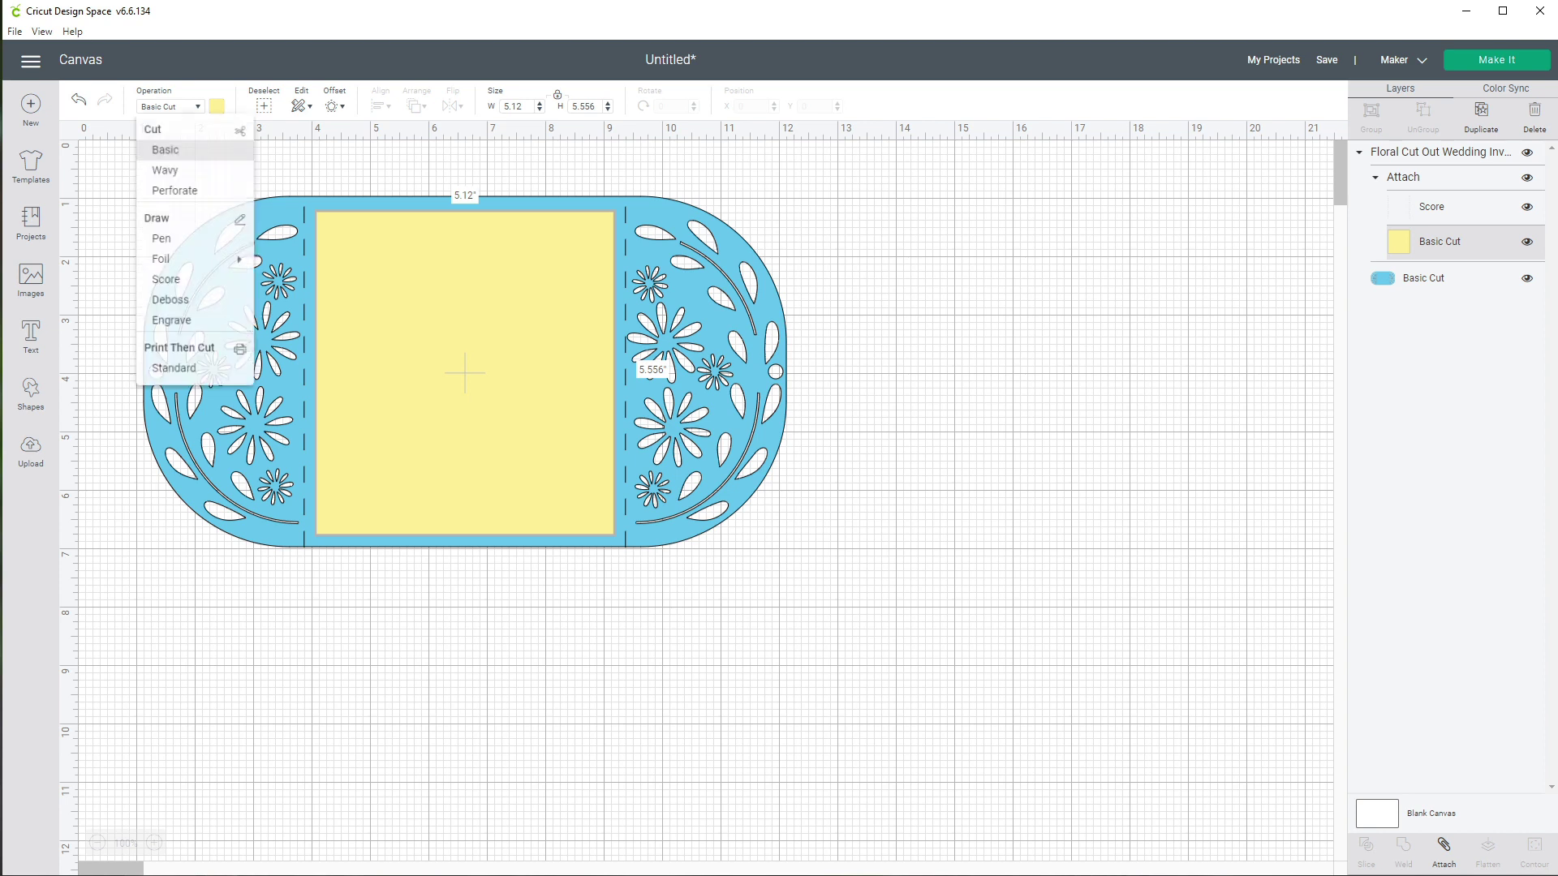
{"action": "left_click", "coordinate": [163, 242]}
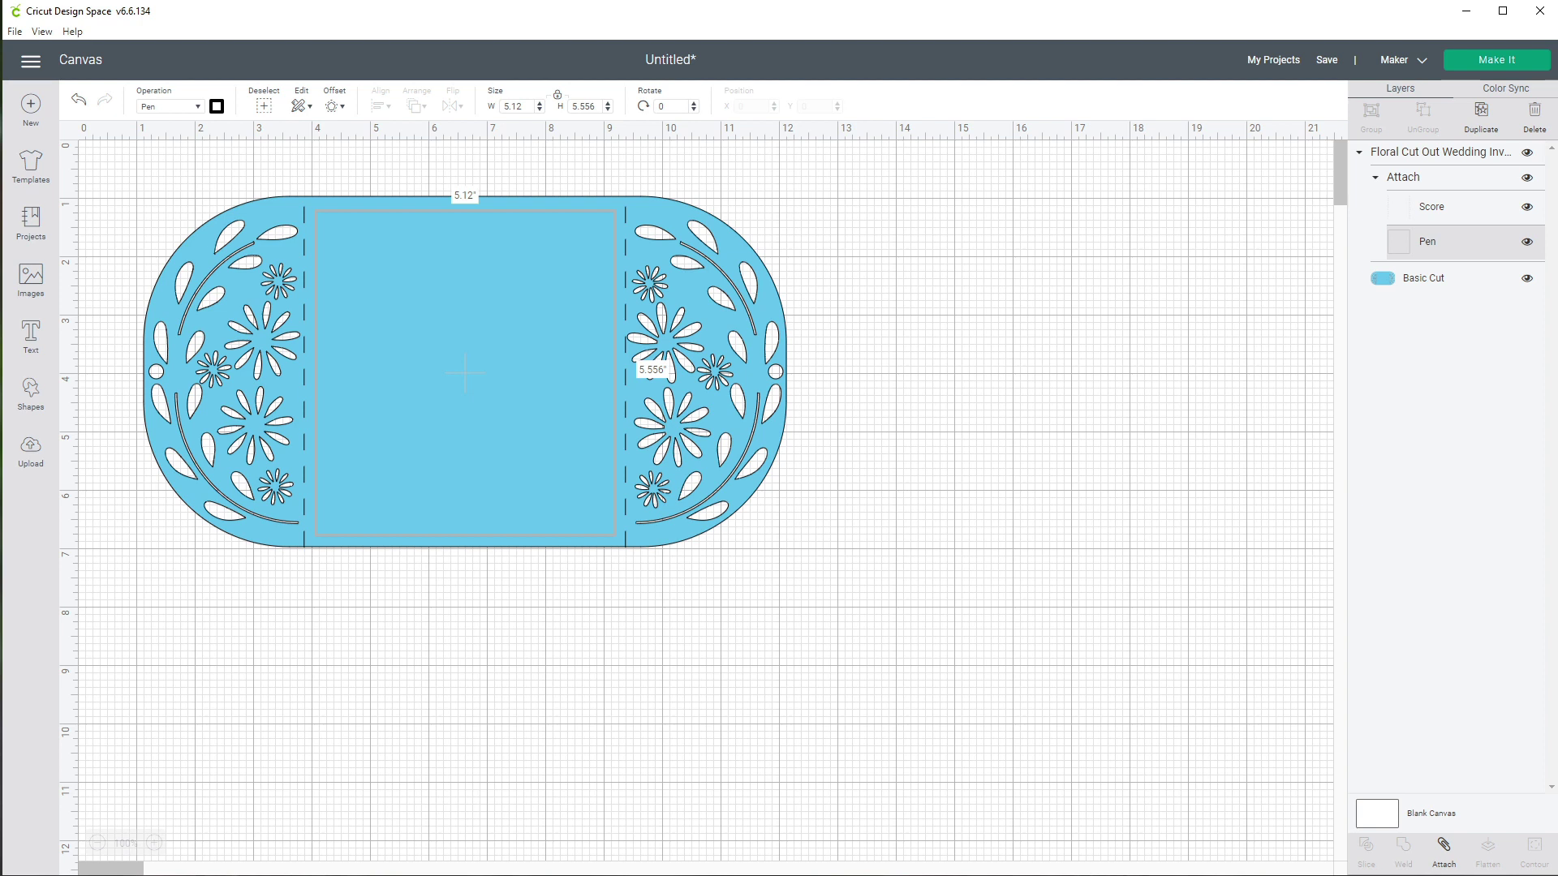
Set the centre rectangle's pen type to G - Gel (1mm) and its colour to Silver
{"action": "left_click", "coordinate": [217, 106]}
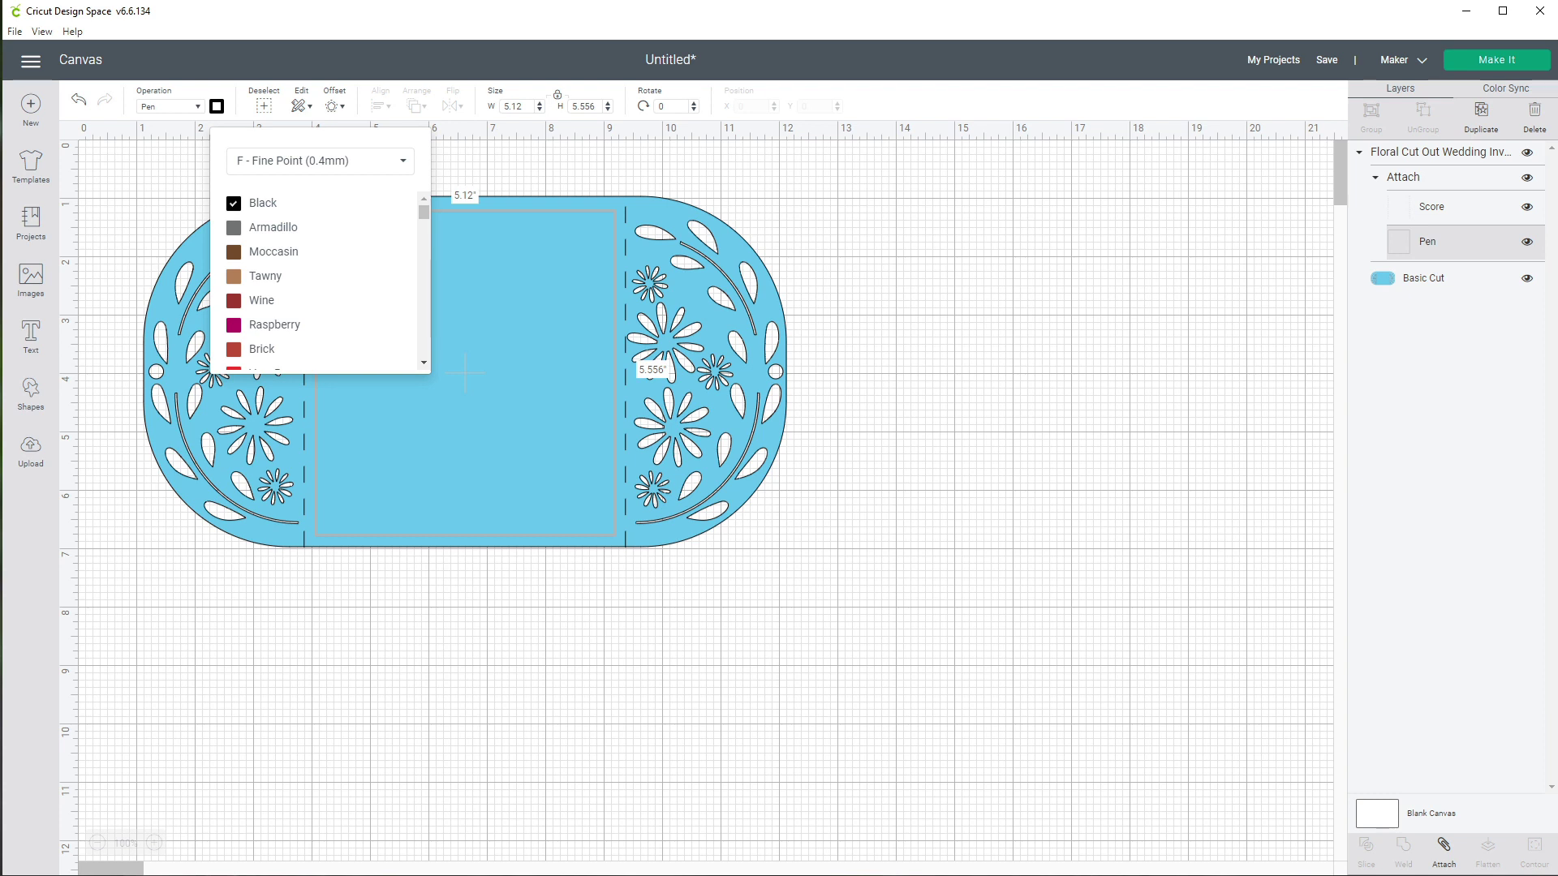
{"action": "left_click", "coordinate": [402, 161]}
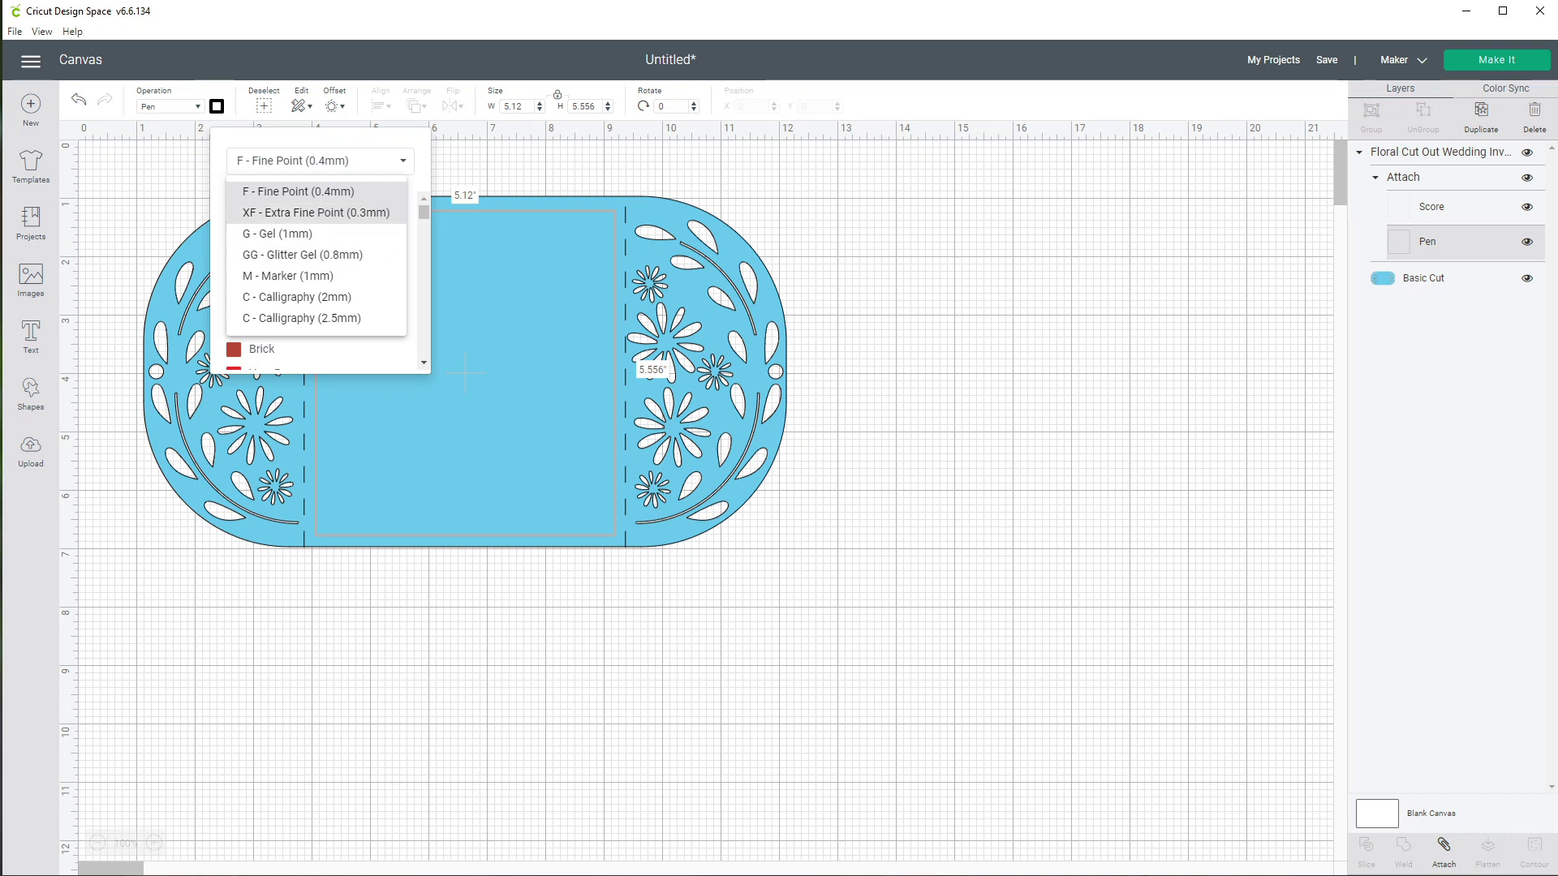
{"action": "left_click", "coordinate": [276, 234]}
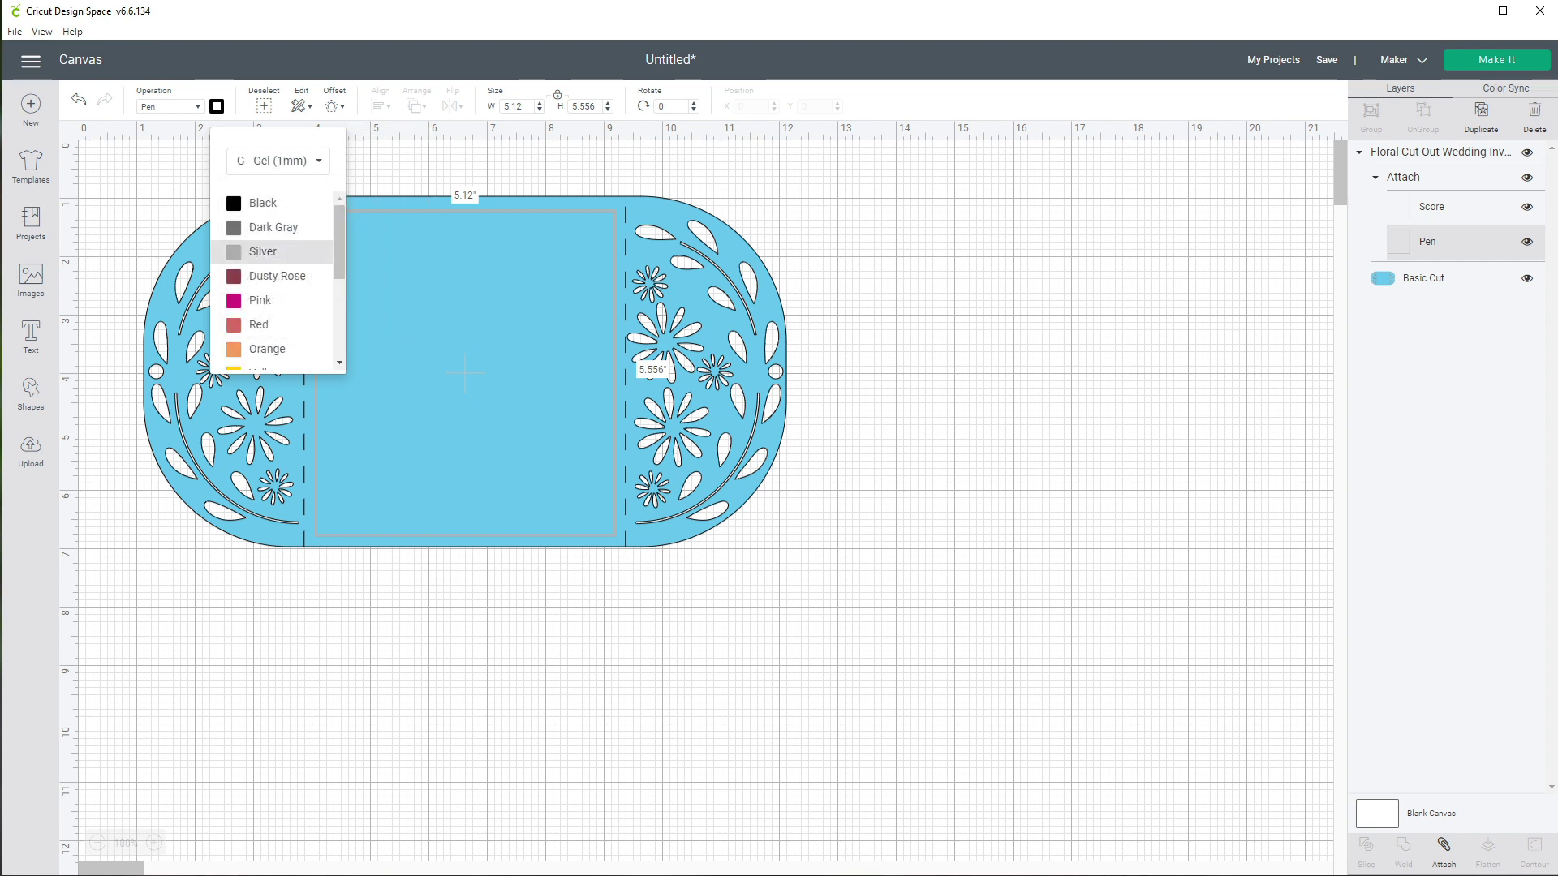
{"action": "left_click", "coordinate": [262, 252]}
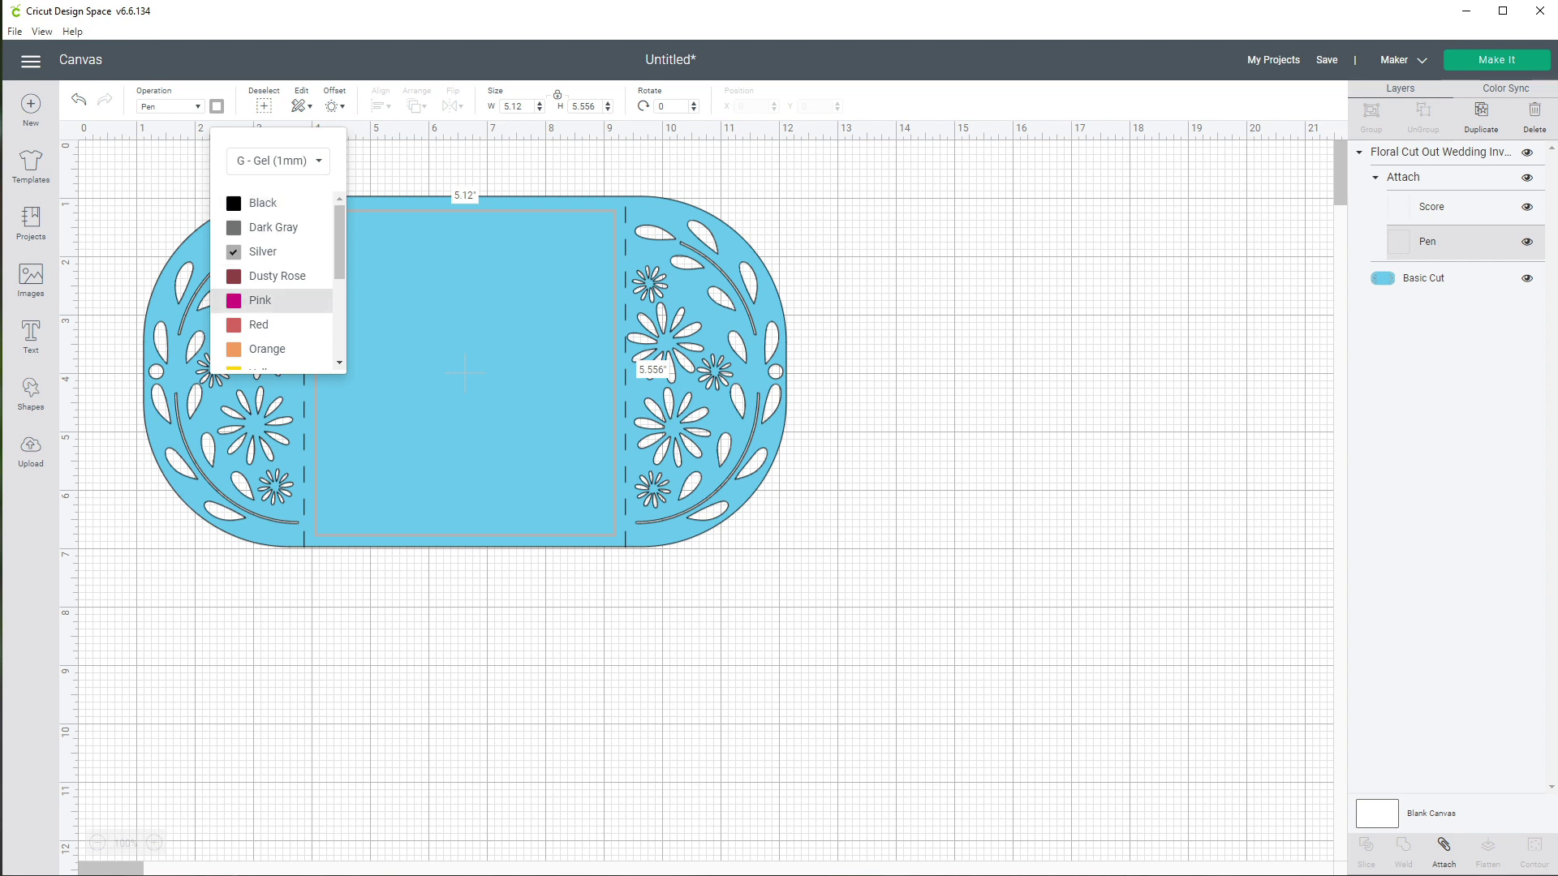
{"action": "scroll", "coordinate": [268, 284], "scroll_direction": "down", "scroll_amount": 3}
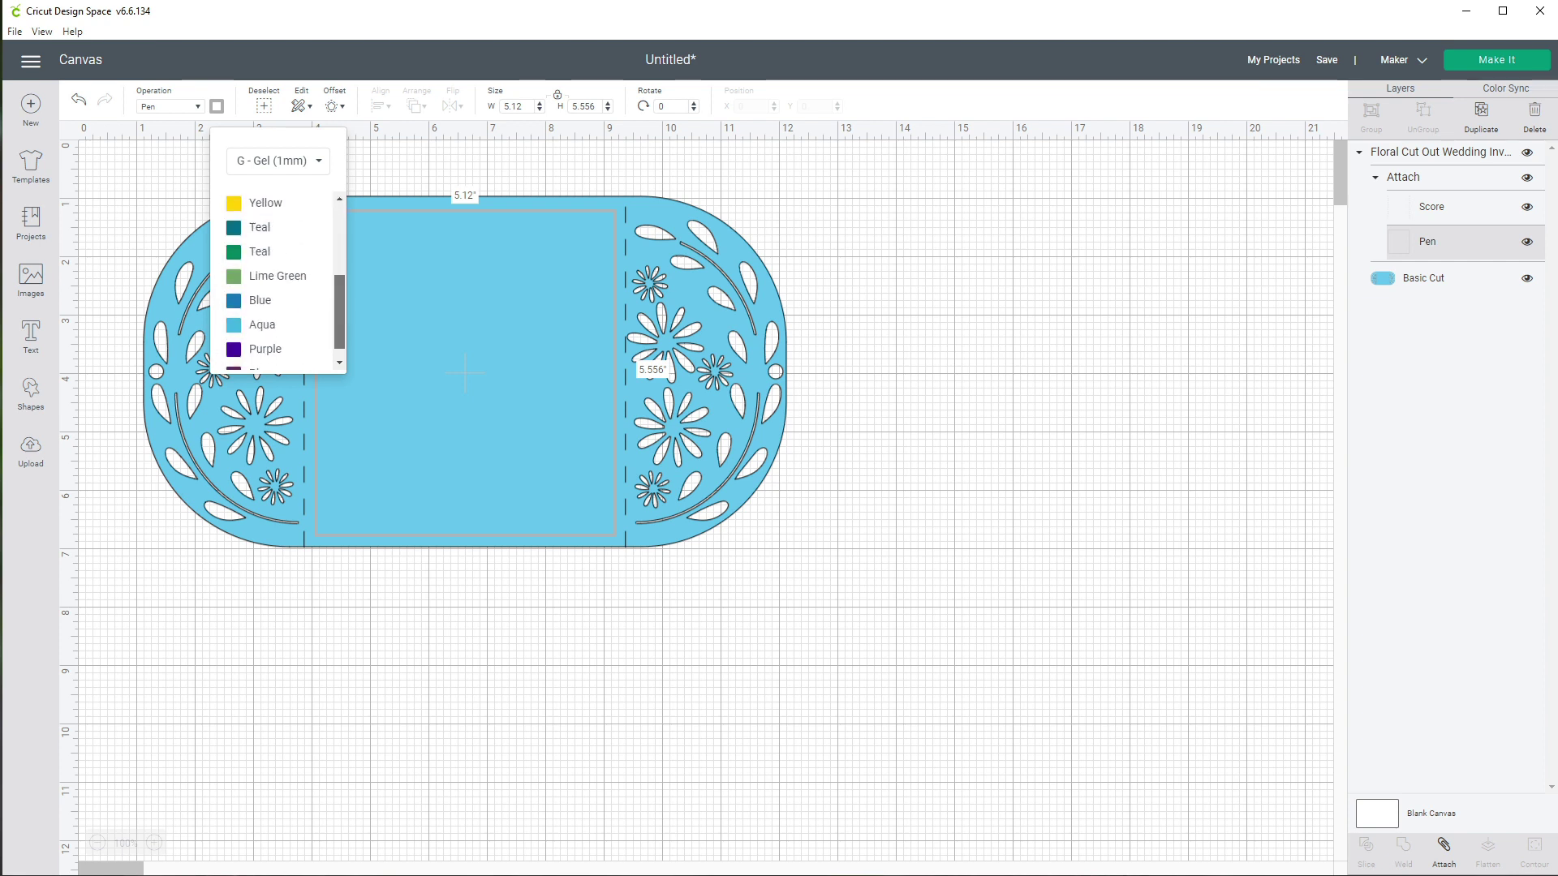
{"action": "scroll", "coordinate": [267, 284], "scroll_direction": "up", "scroll_amount": 3}
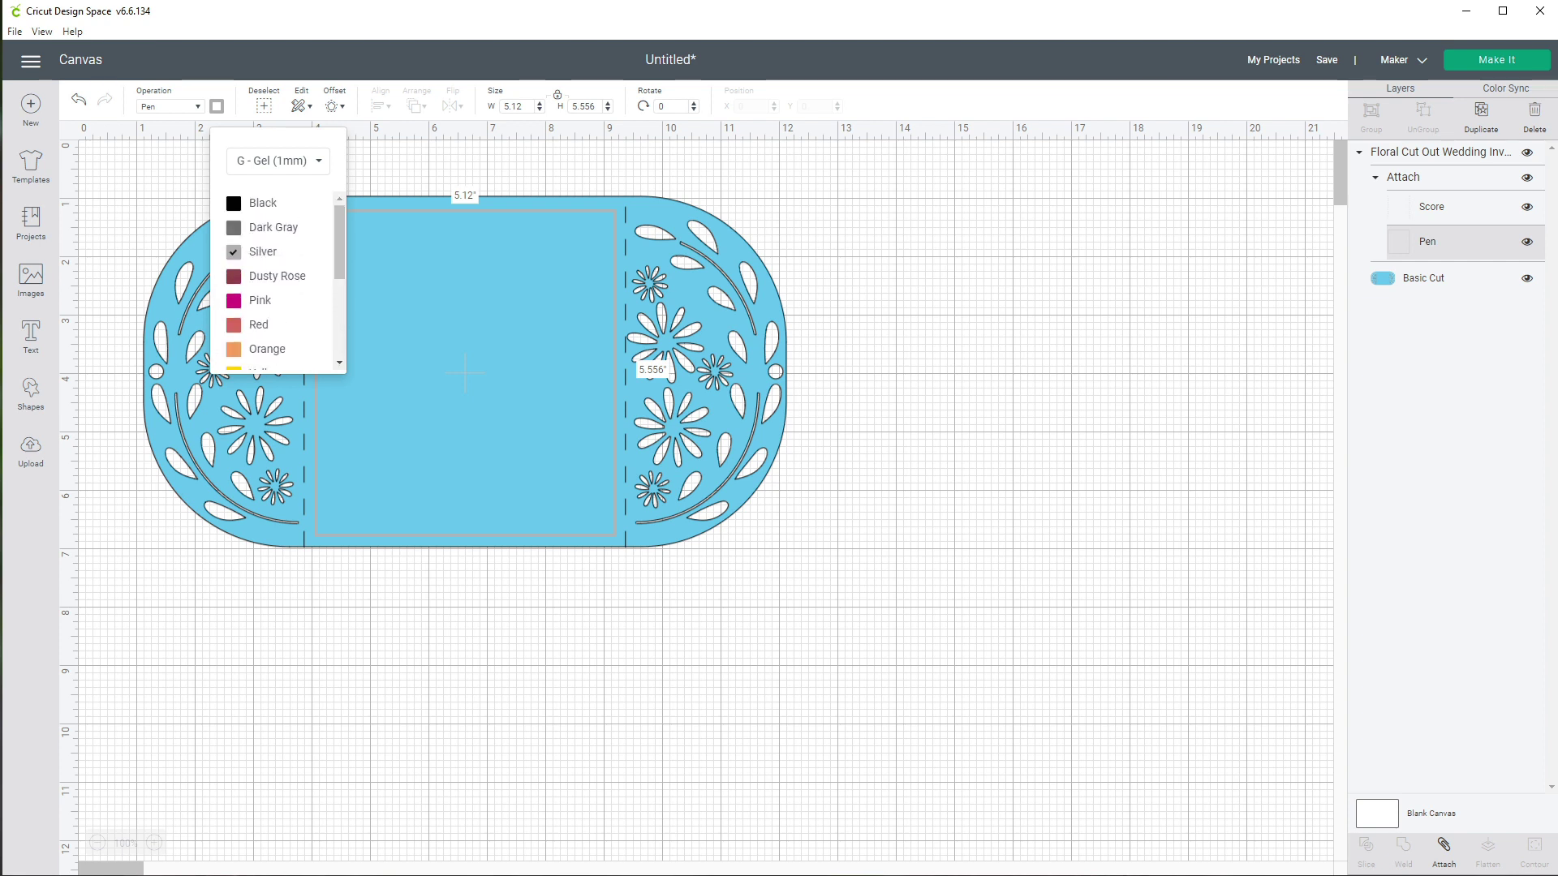
{"action": "key", "text": "Escape"}
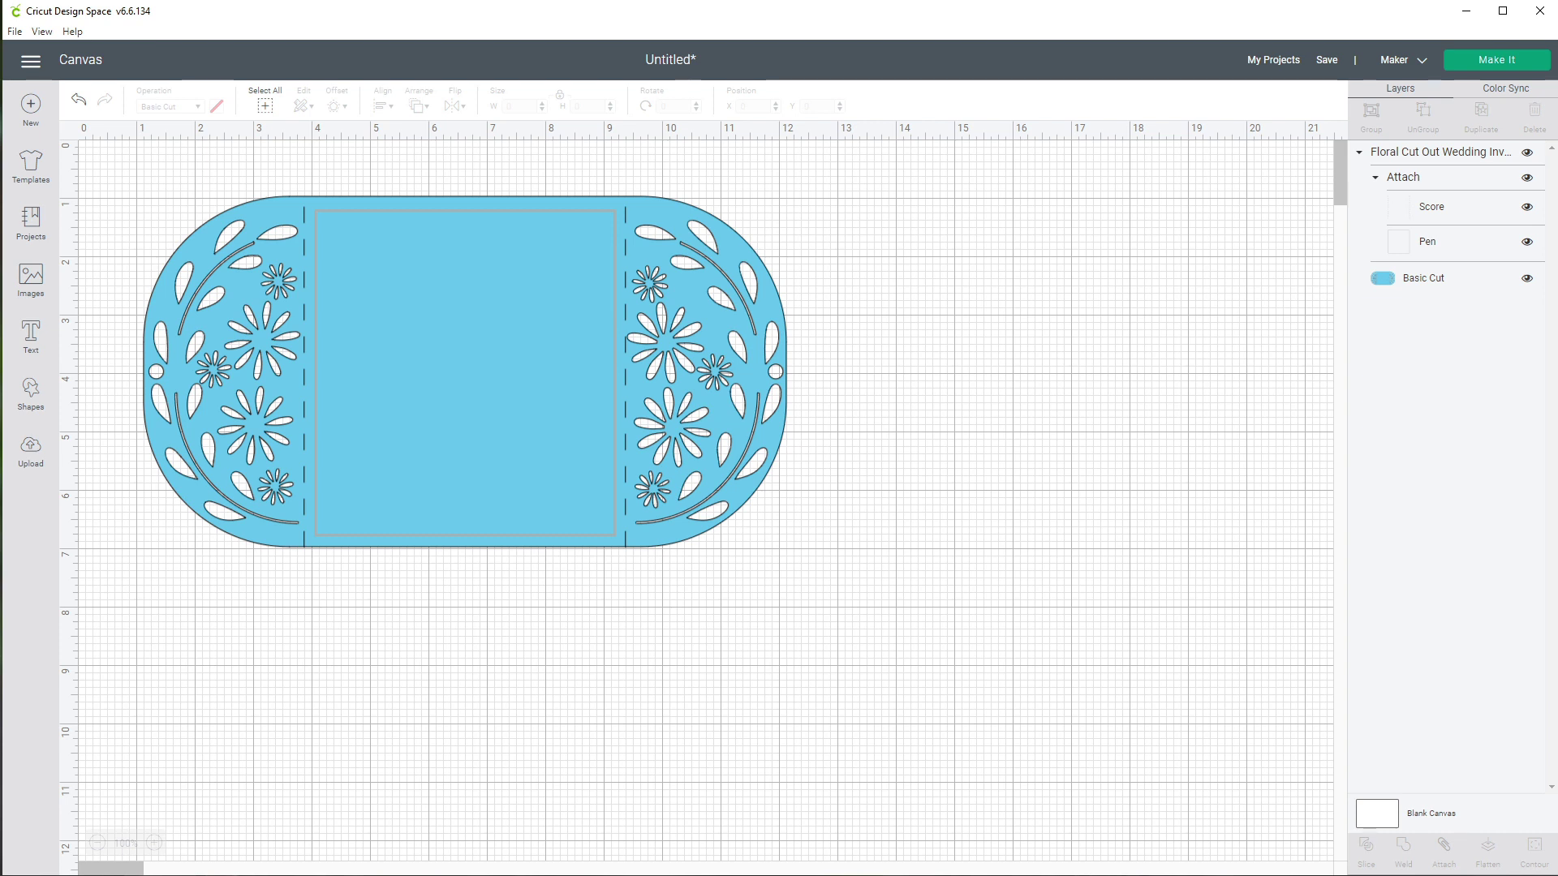
Detach the score and pen layers, then attach them together with the blue Basic Cut layer
{"action": "left_click", "coordinate": [464, 372]}
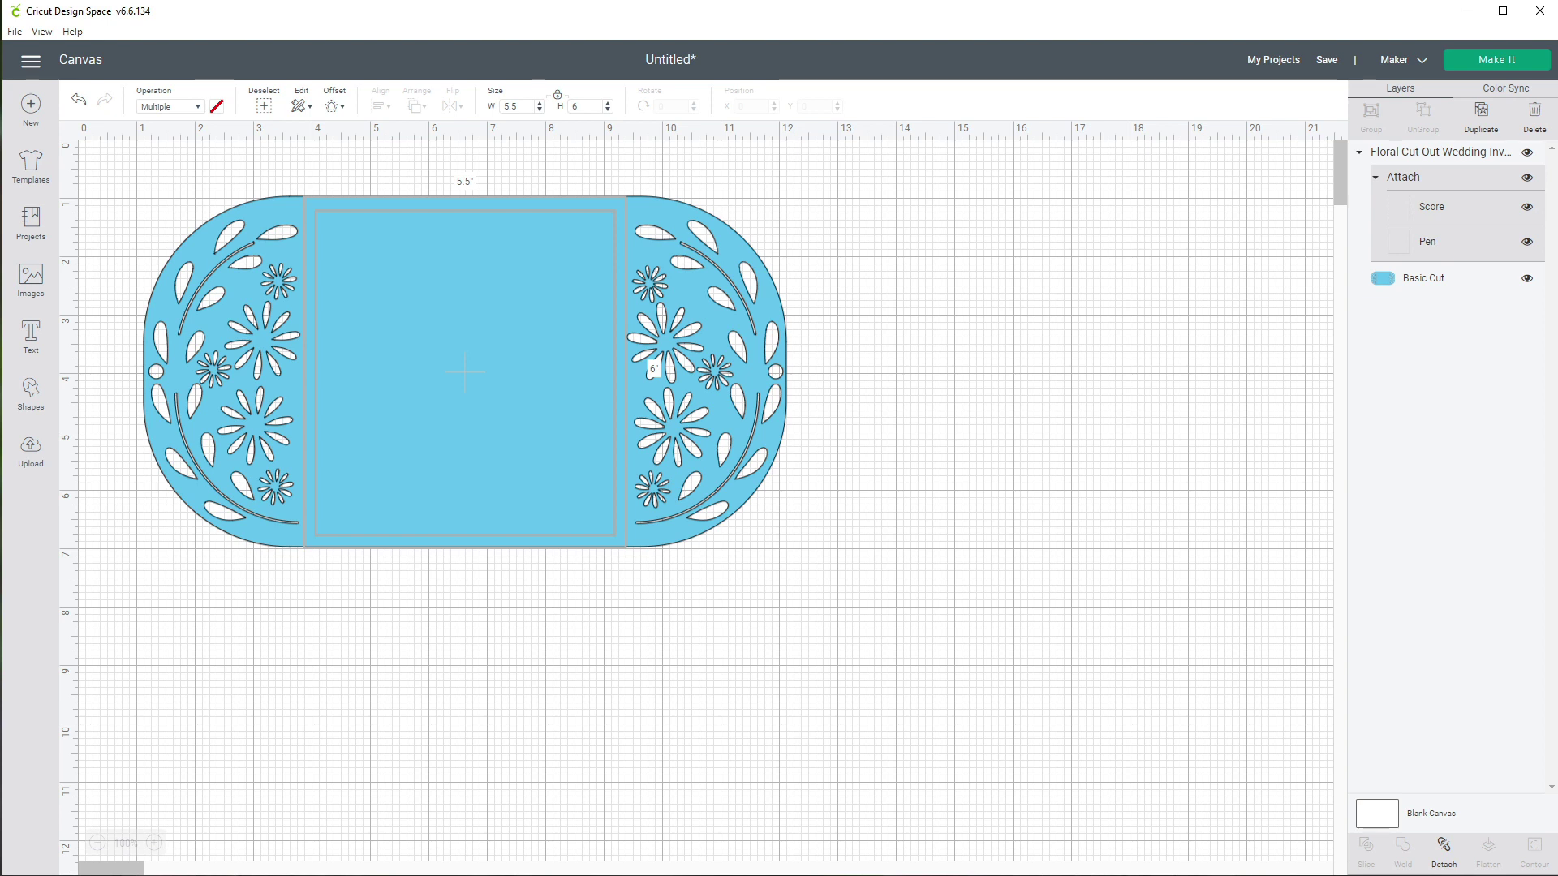
{"action": "left_click", "coordinate": [1444, 852]}
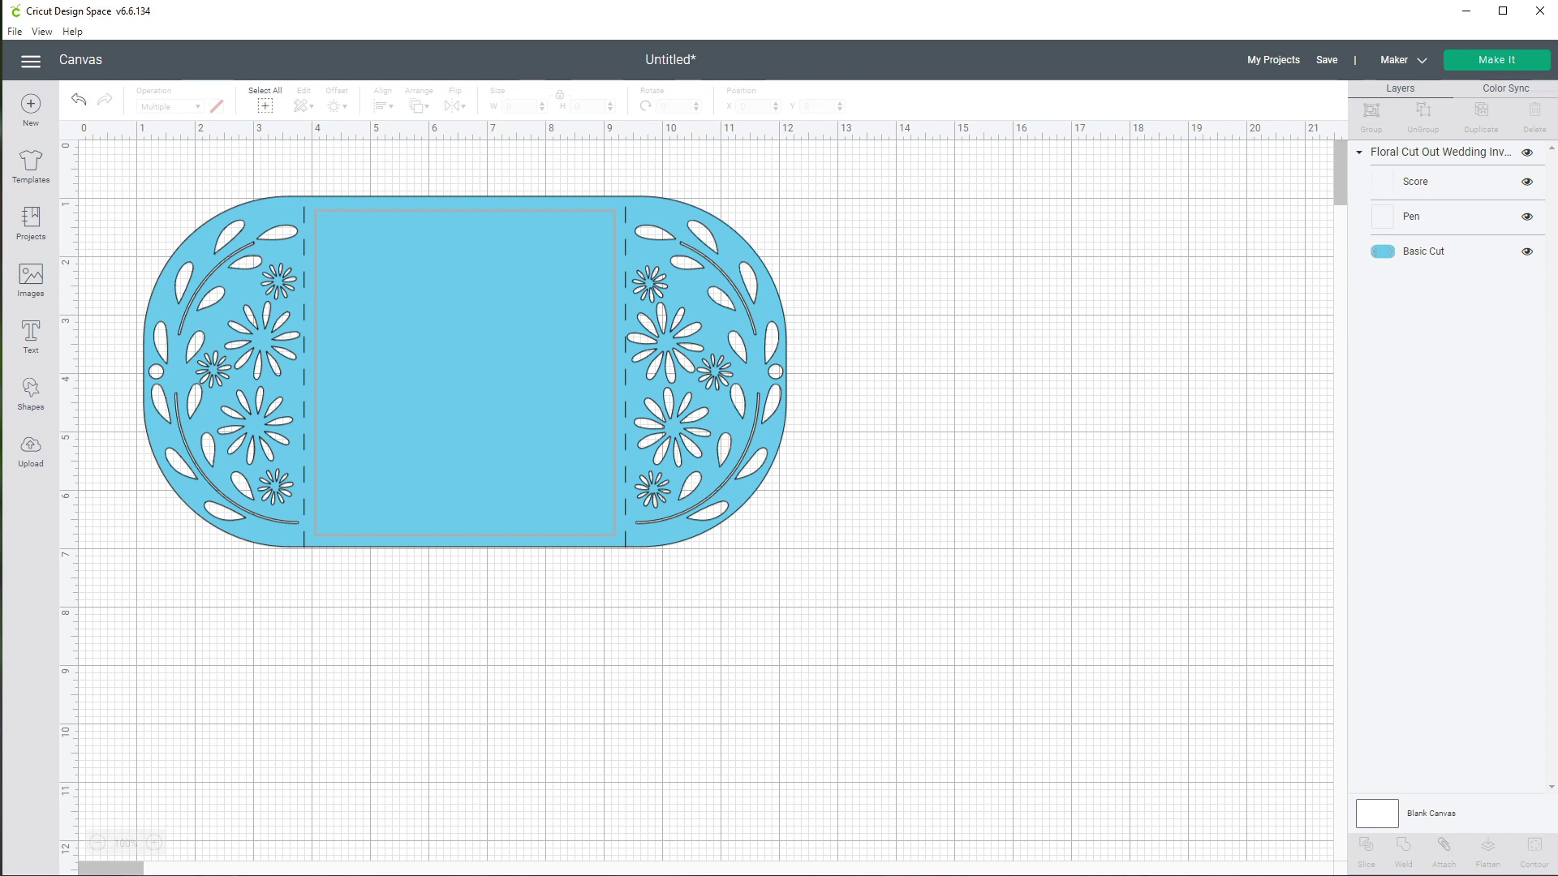
{"action": "left_click_drag", "start_coordinate": [83, 153], "coordinate": [840, 621]}
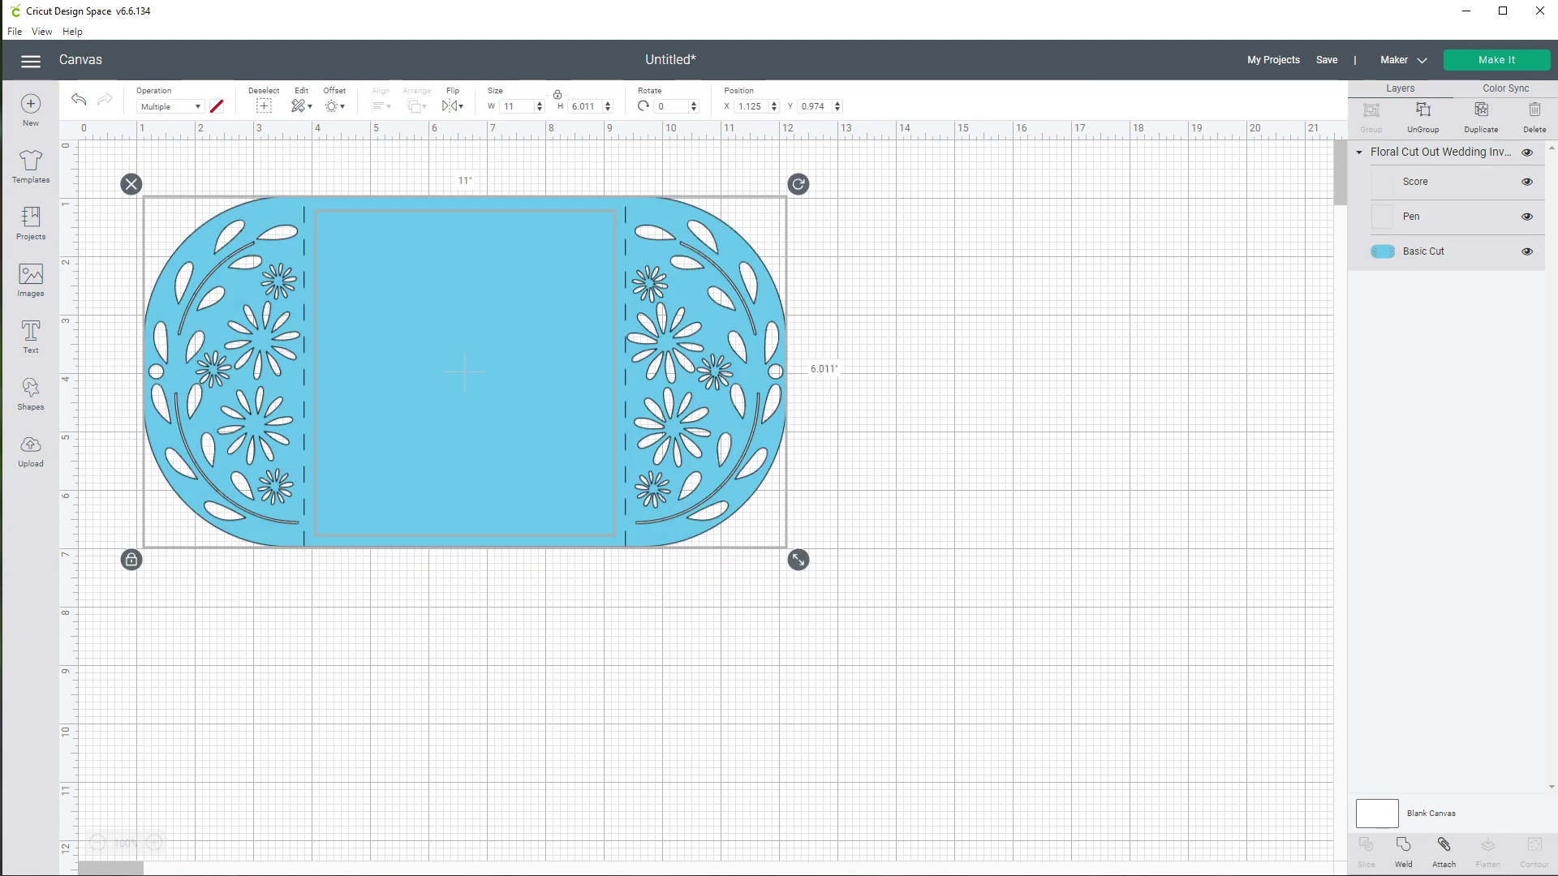
{"action": "left_click", "coordinate": [1443, 851]}
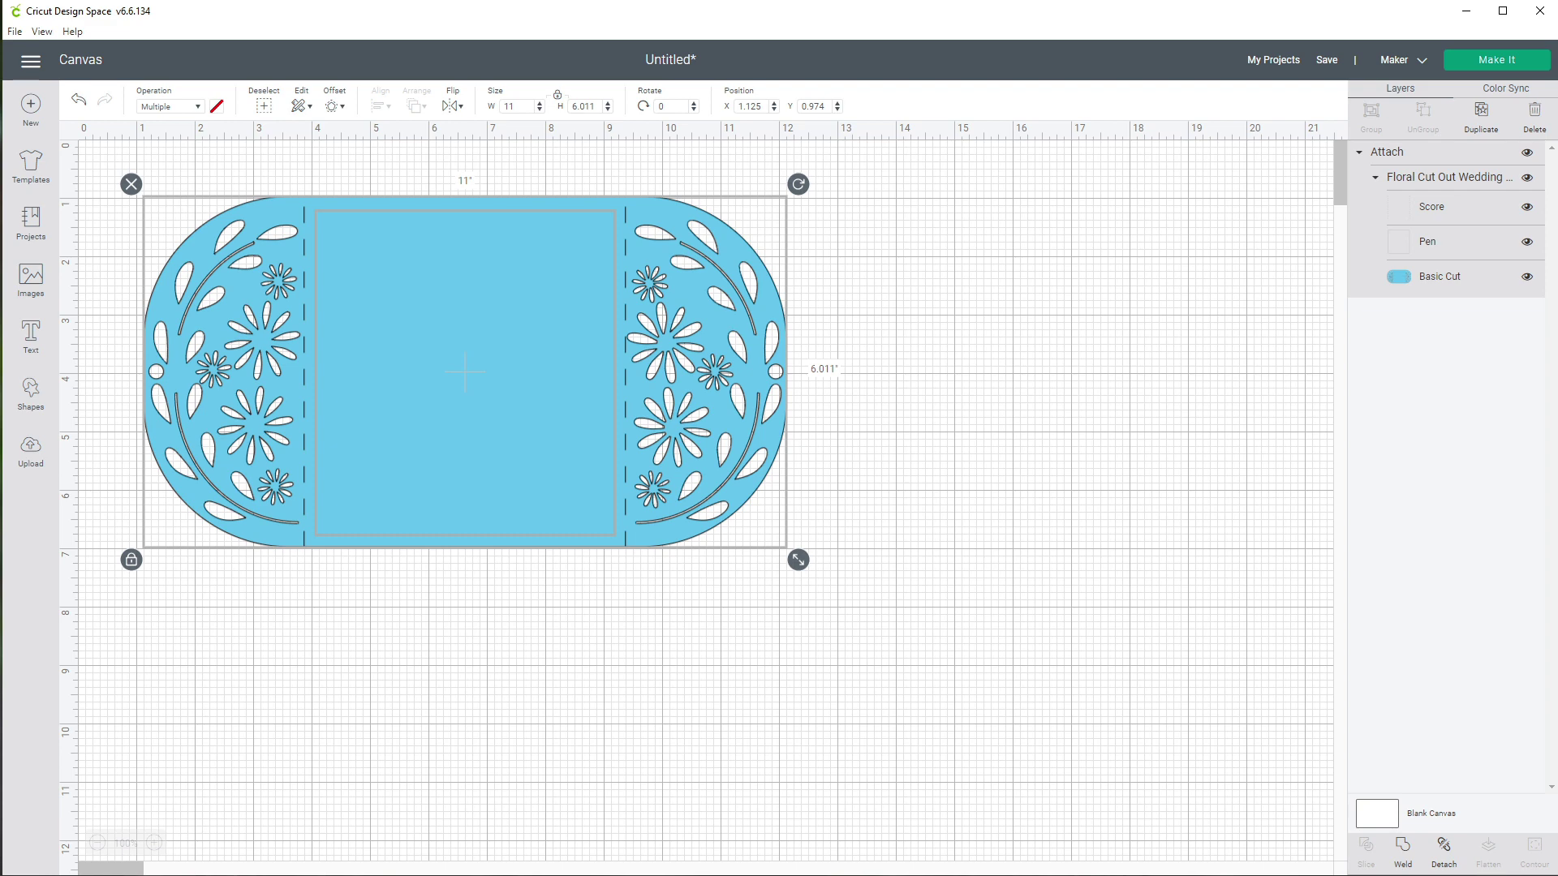
Save the project with the title Wedding Invitation
{"action": "left_click", "coordinate": [1326, 59]}
{"action": "type", "text": "Wedding"}
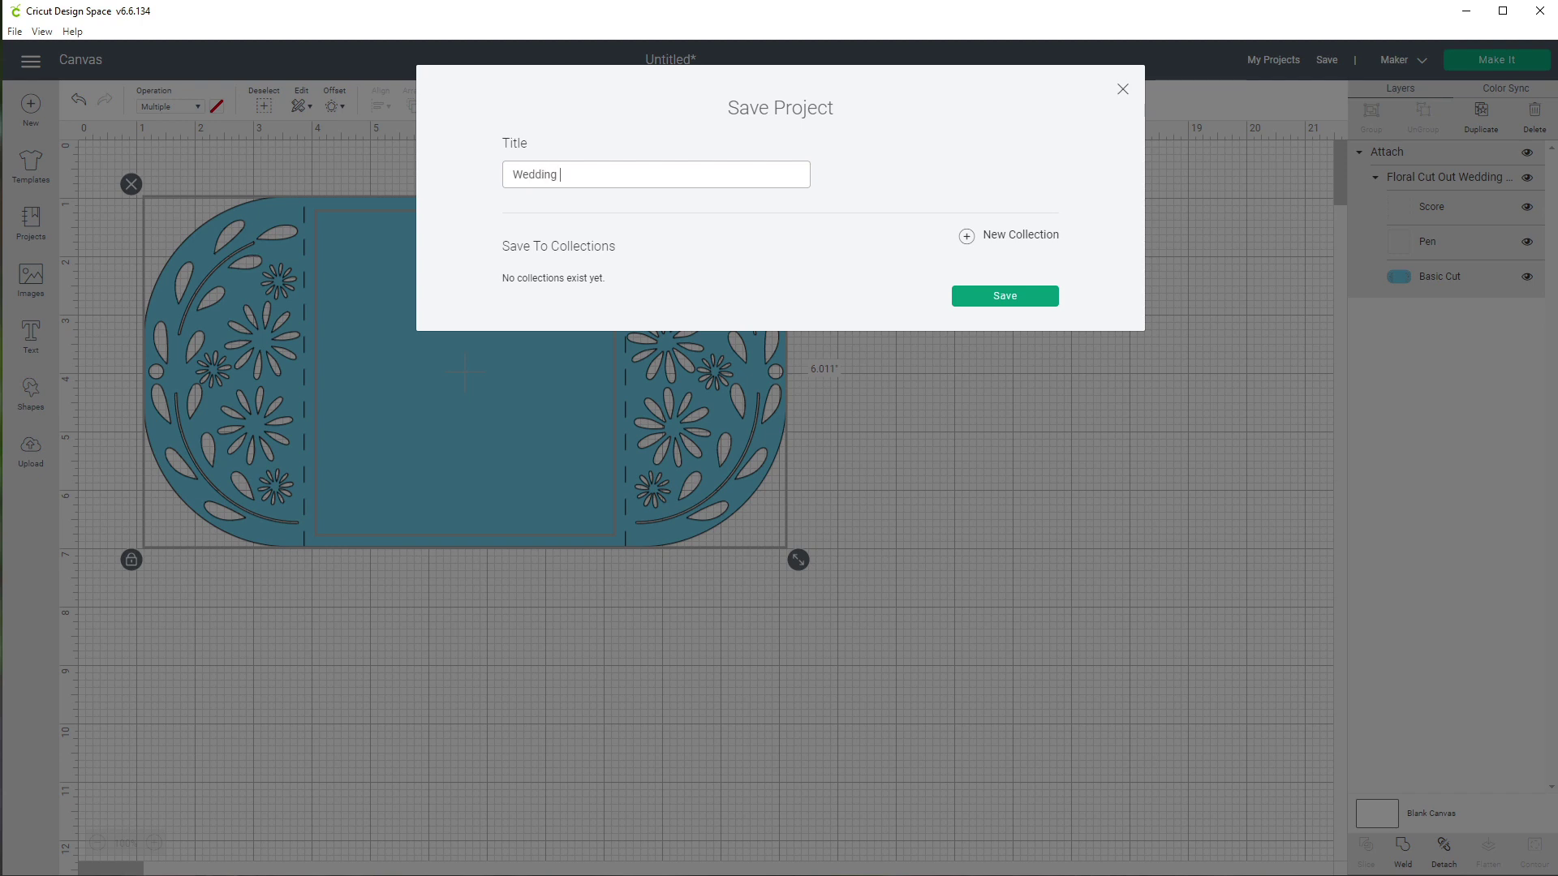
{"action": "type", "text": " Invitation"}
{"action": "left_click", "coordinate": [1005, 296]}
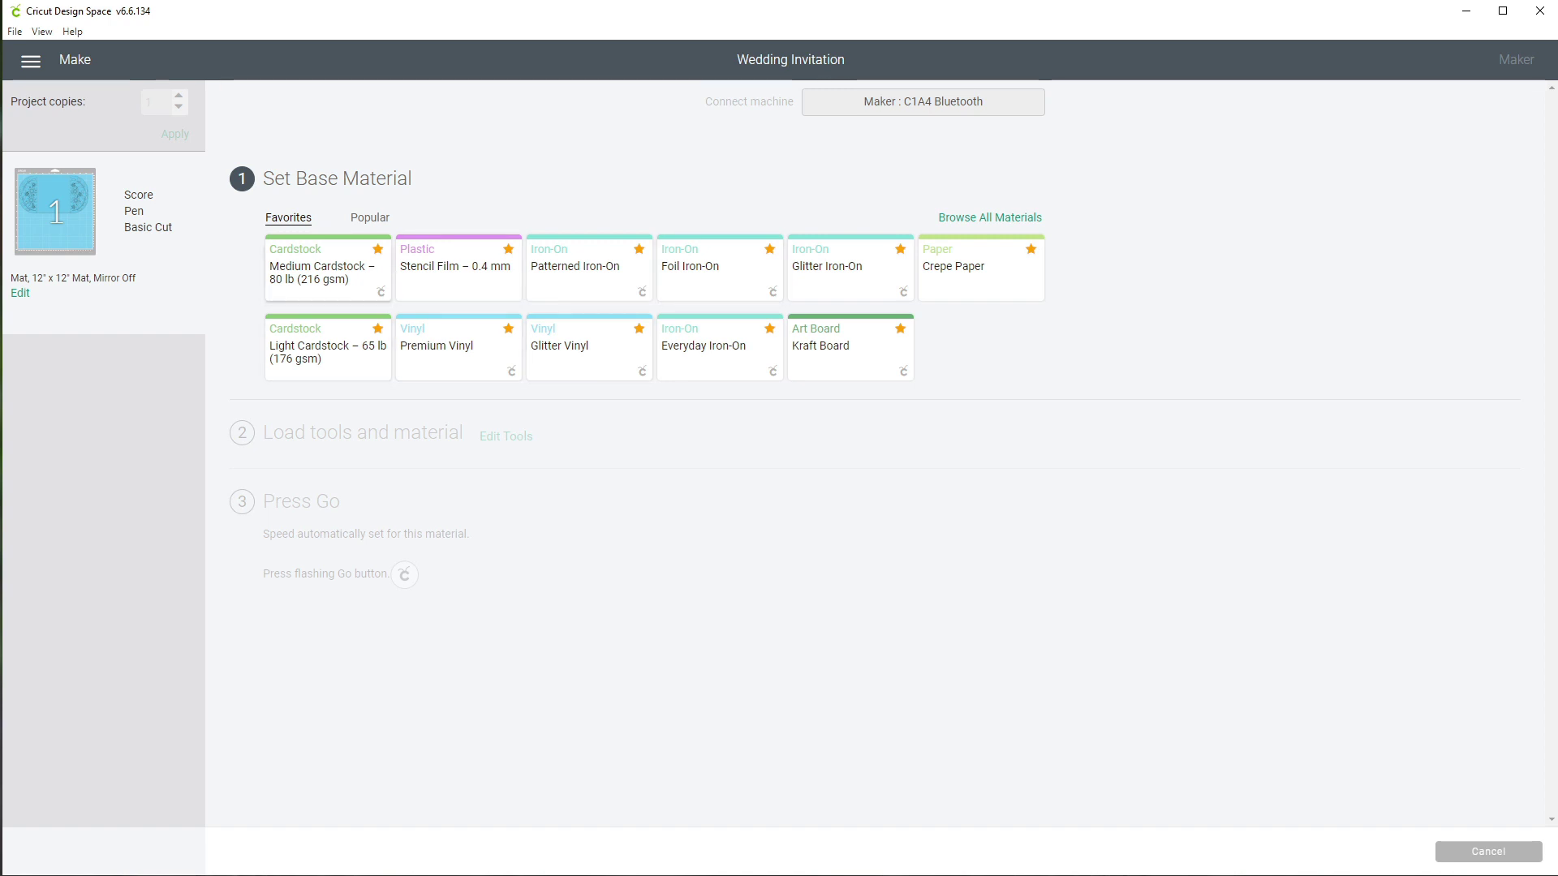
Search the compatible materials for cardstock and set the base material to Medium Cardstock – 80 lb (216 gsm)
{"action": "left_click", "coordinate": [990, 218]}
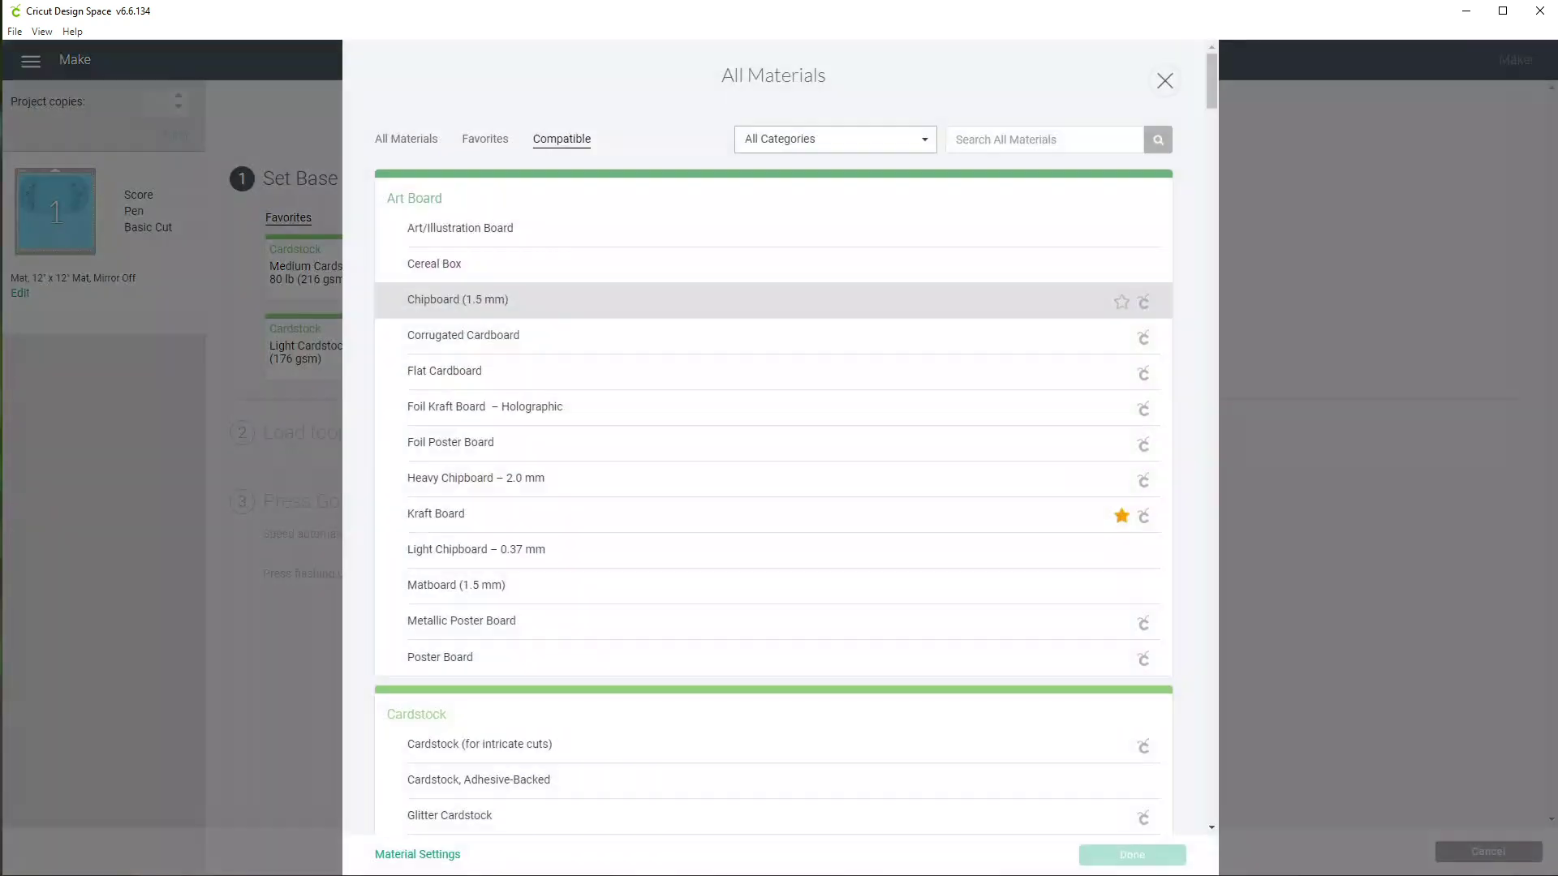
{"action": "left_click", "coordinate": [1044, 140]}
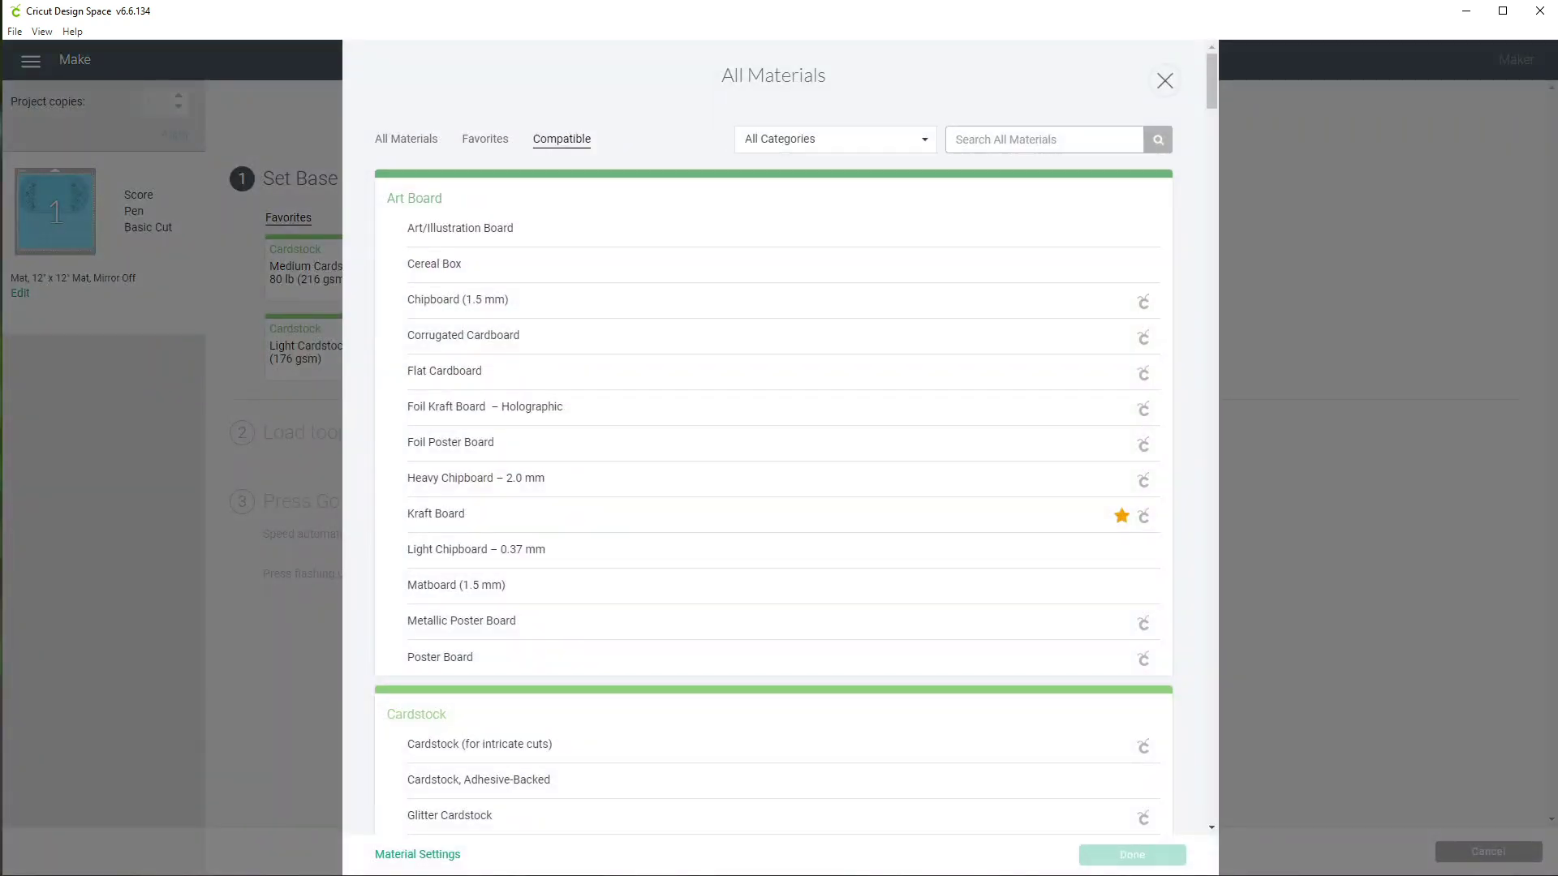
{"action": "type", "text": "cardstock"}
{"action": "key", "text": "Return"}
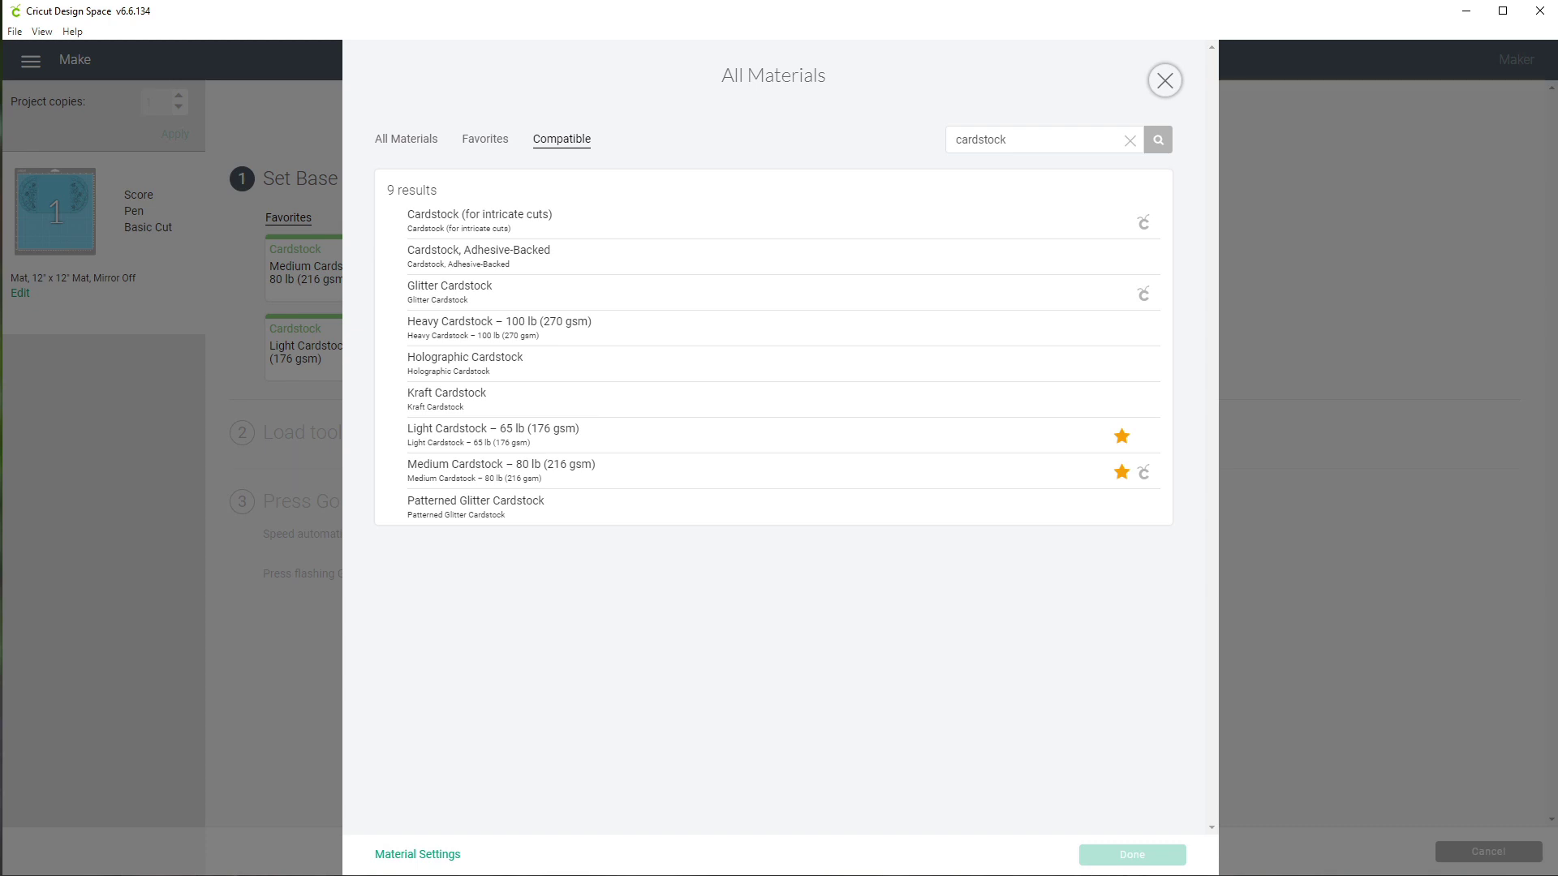
{"action": "left_click", "coordinate": [1164, 81]}
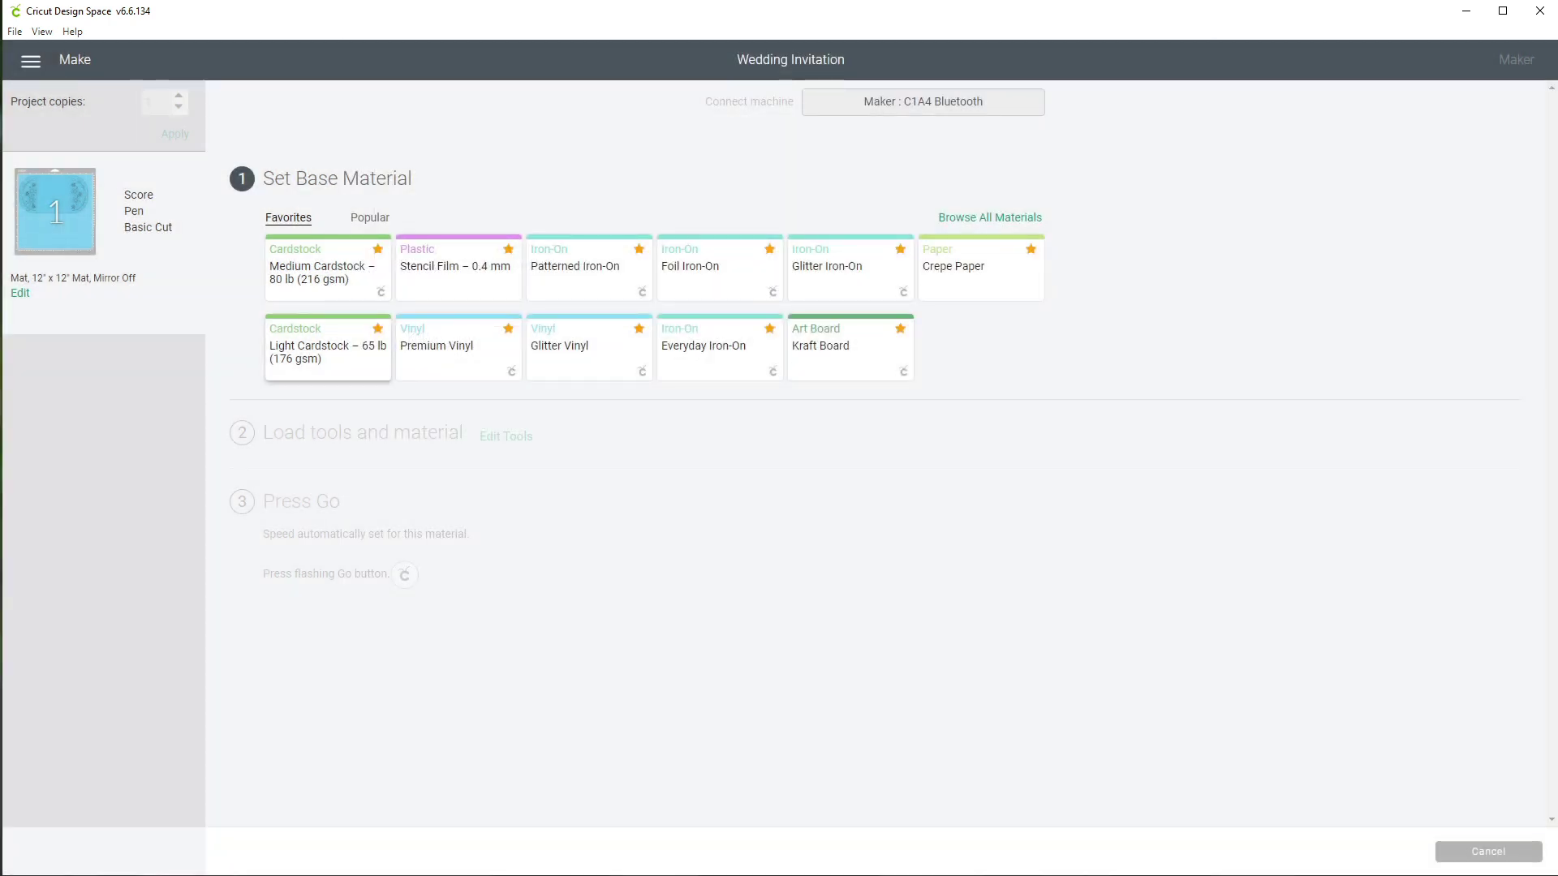
{"action": "left_click", "coordinate": [325, 268]}
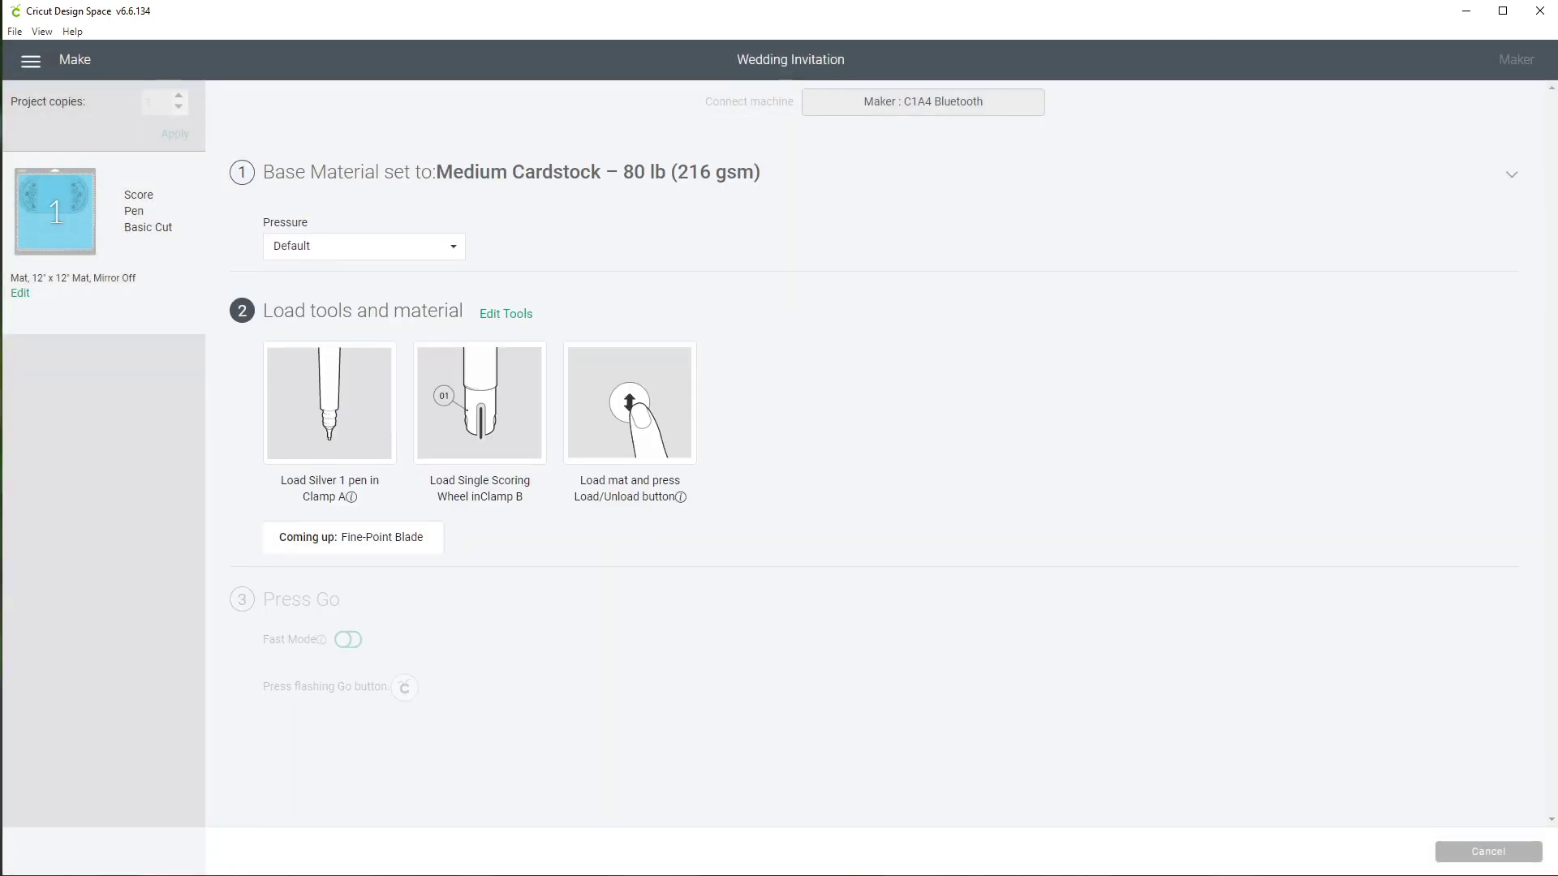